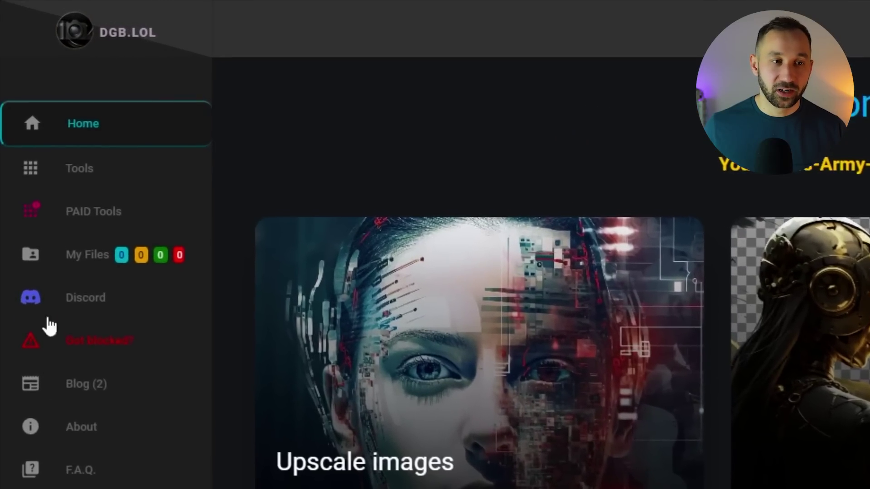
- Browse DGB.LOL's Tools page and its tool cards, including AI Image Upscaler and Quick Upscaler
click(97, 175)
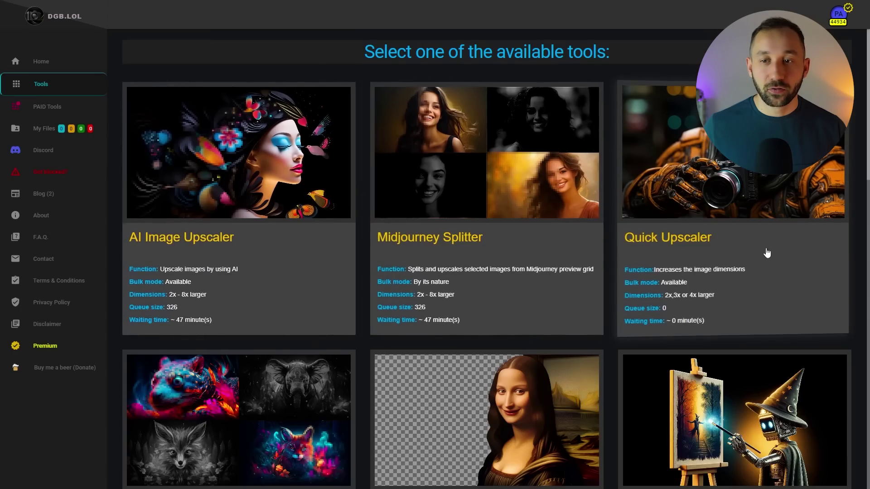
scroll(767, 253, down, 4)
scroll(605, 302, down, 3)
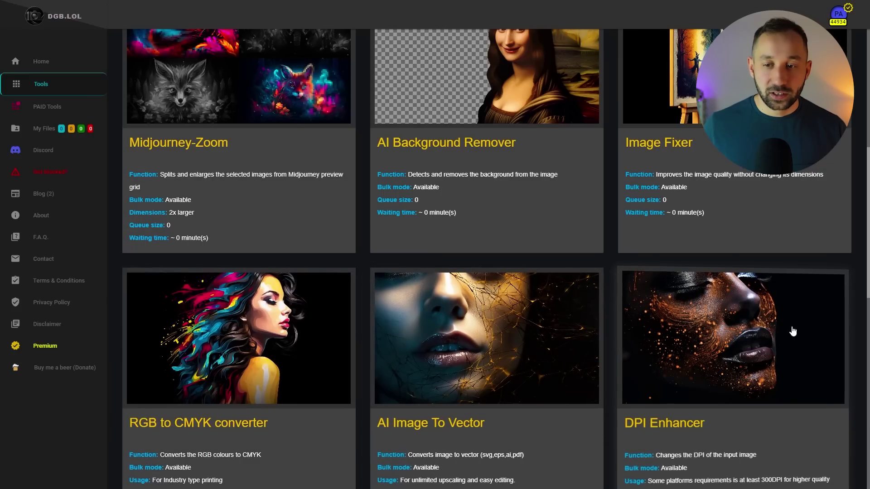
scroll(793, 331, up, 7)
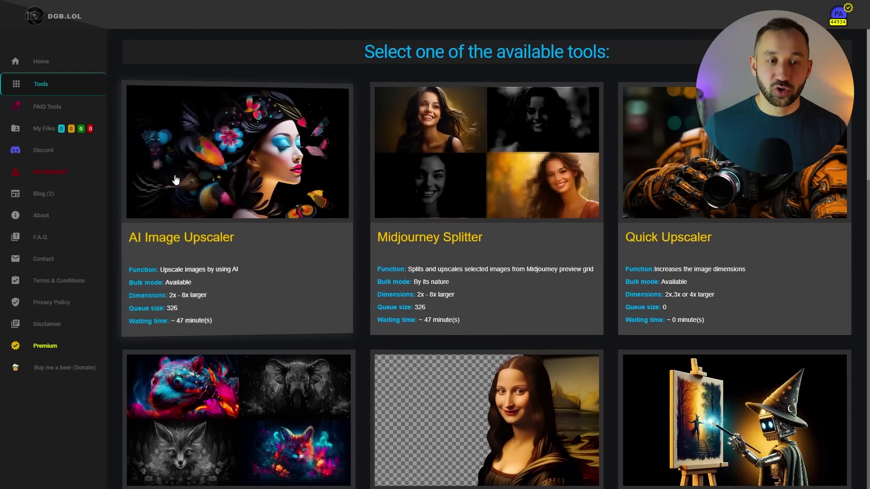
- Drop the burger and other image files into the AI Image Upscaler's upload zone
click(222, 156)
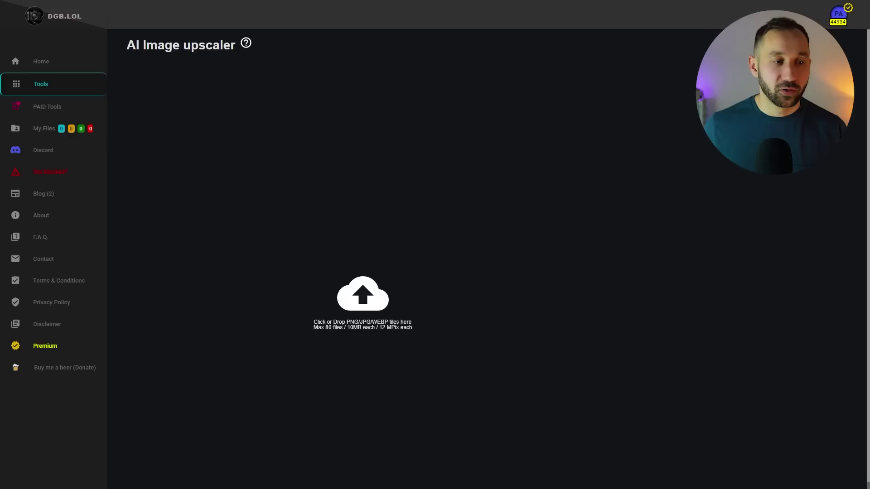
drag(0, 317, 365, 199)
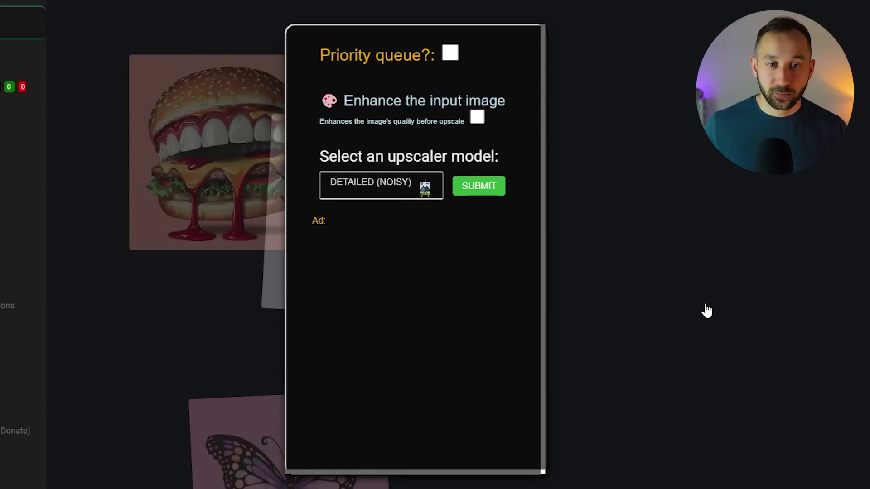
- Scroll the upscaler model list down toward the DGB LOL (Lambda) 8x option
click(416, 188)
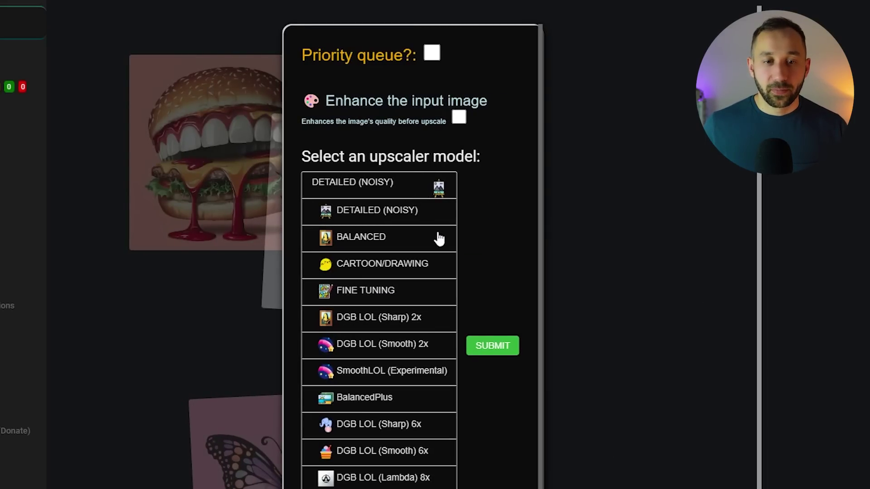
scroll(442, 301, down, 2)
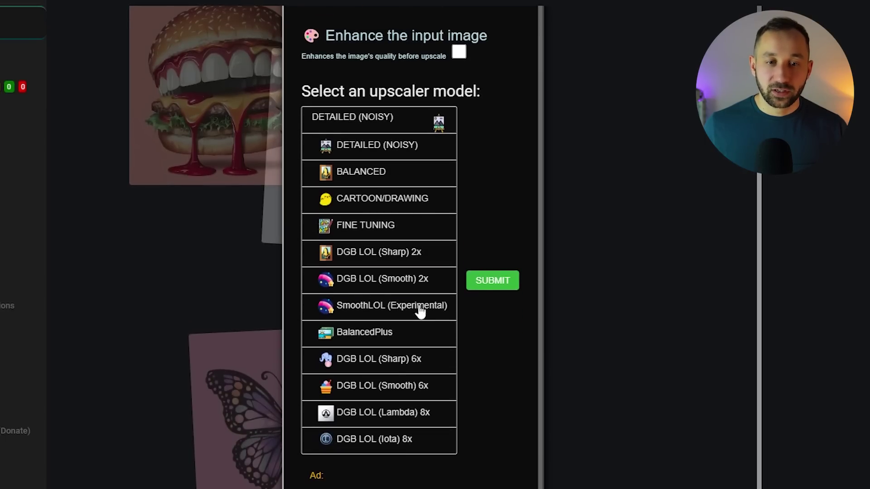
scroll(429, 261, down, 1)
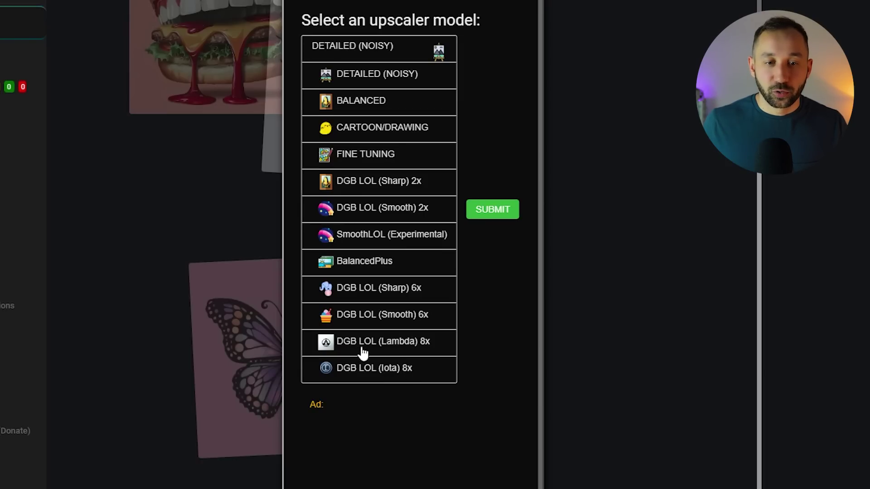
- Choose DGB LOL (Lambda) 8x as the upscaler model for the burger and butterfly images
click(418, 349)
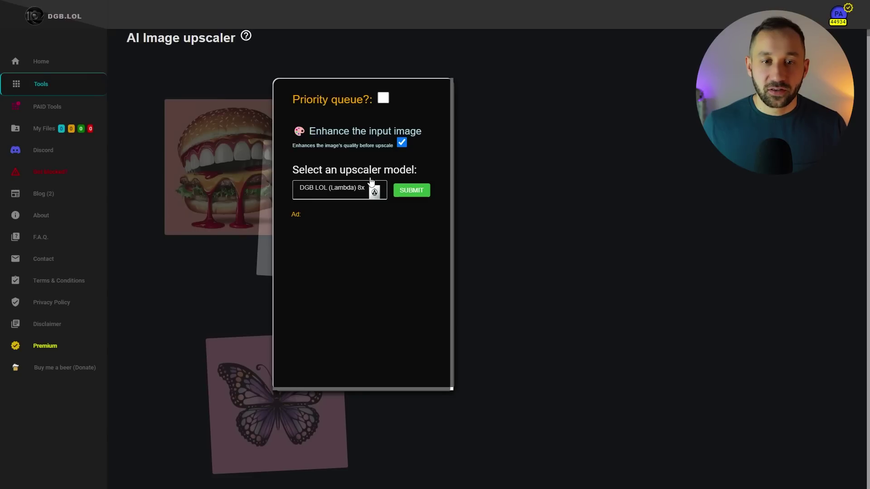
- Submit the images and check the three queued Lambda 8x tasks in My Files
click(412, 191)
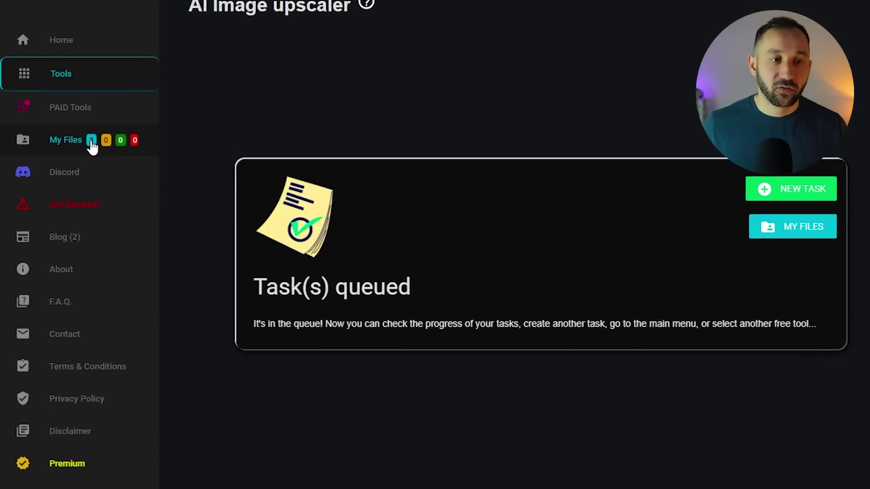
click(83, 140)
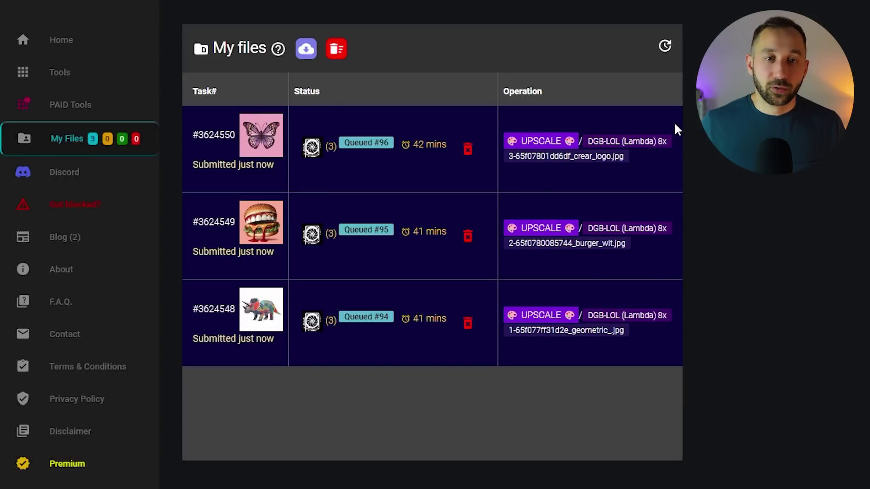
- Refresh the queued task list, then download all files and delete all tasks
click(666, 47)
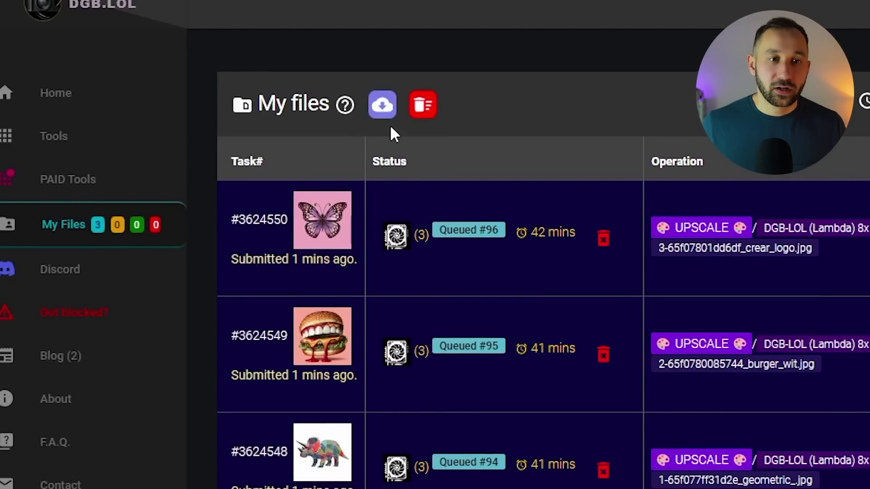
click(382, 105)
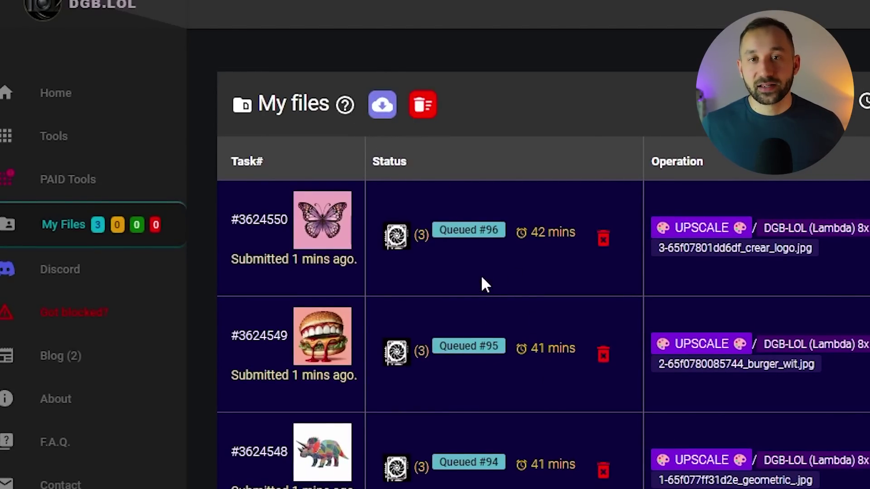
click(422, 112)
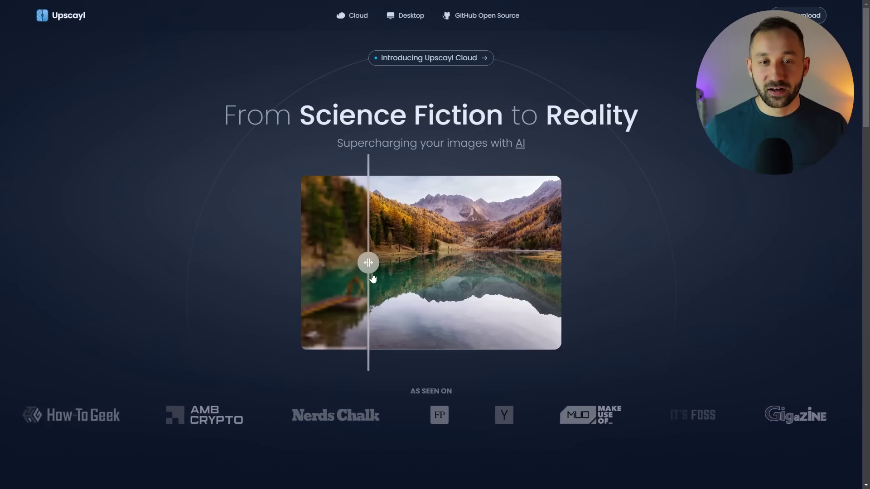
- Compare the landscape before/after slider, browse the Cloud waitlist section, and go to Download
drag(373, 278, 426, 271)
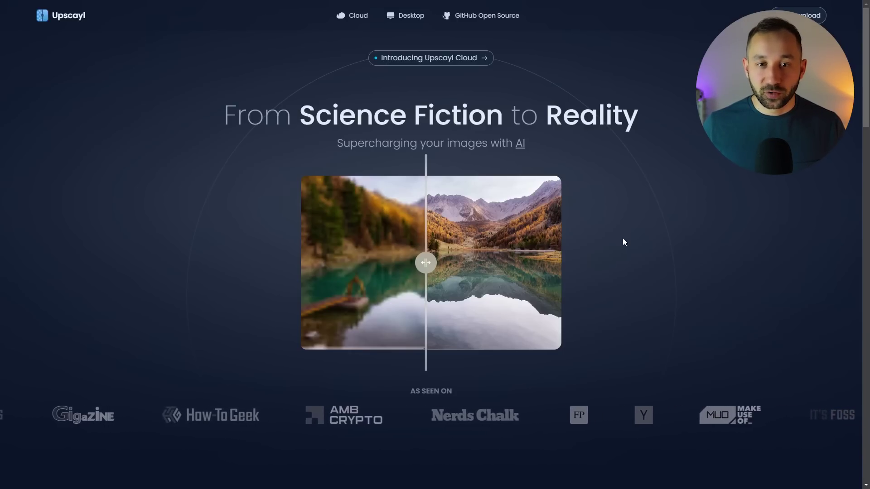
scroll(622, 238, down, 3)
scroll(628, 242, down, 6)
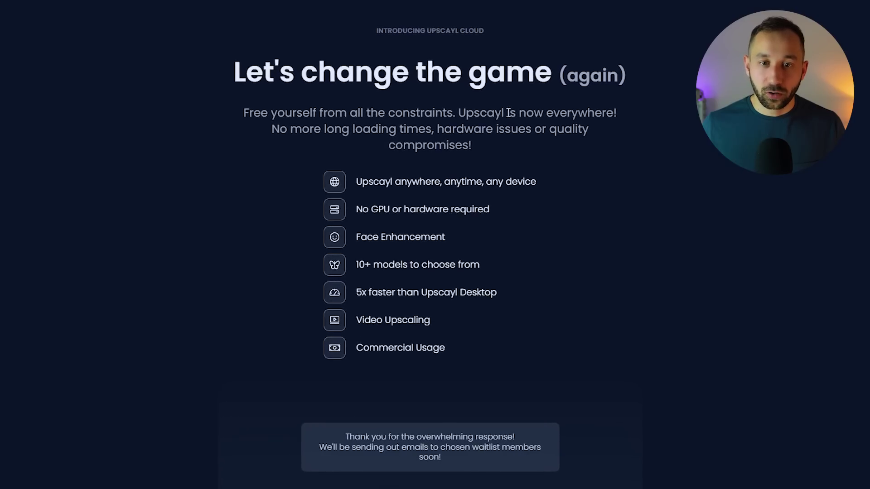
scroll(537, 110, down, 5)
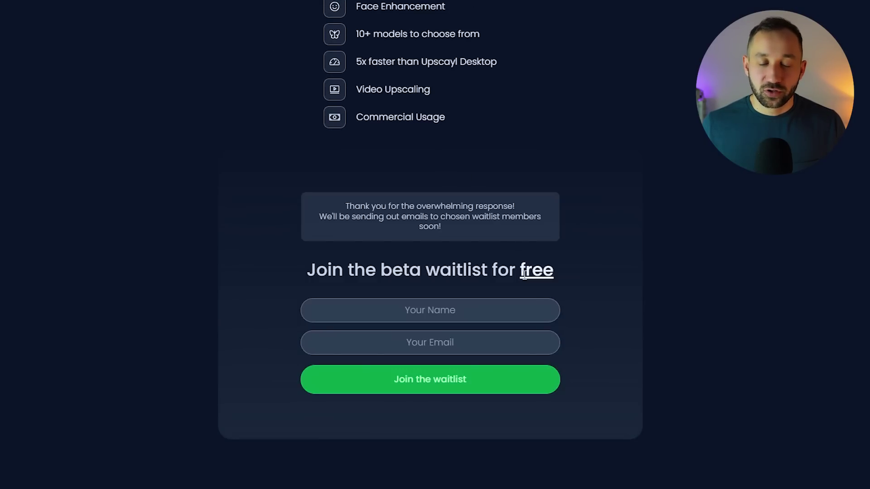
scroll(448, 349, down, 3)
scroll(459, 344, up, 7)
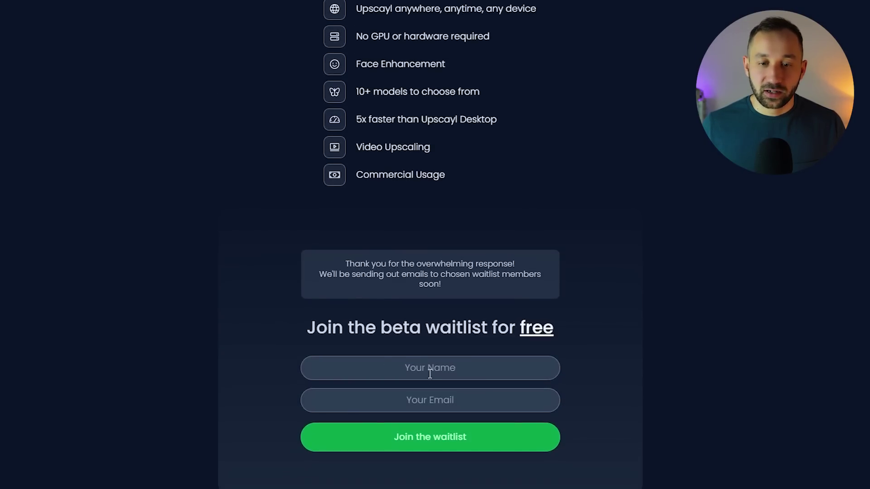
scroll(553, 390, up, 5)
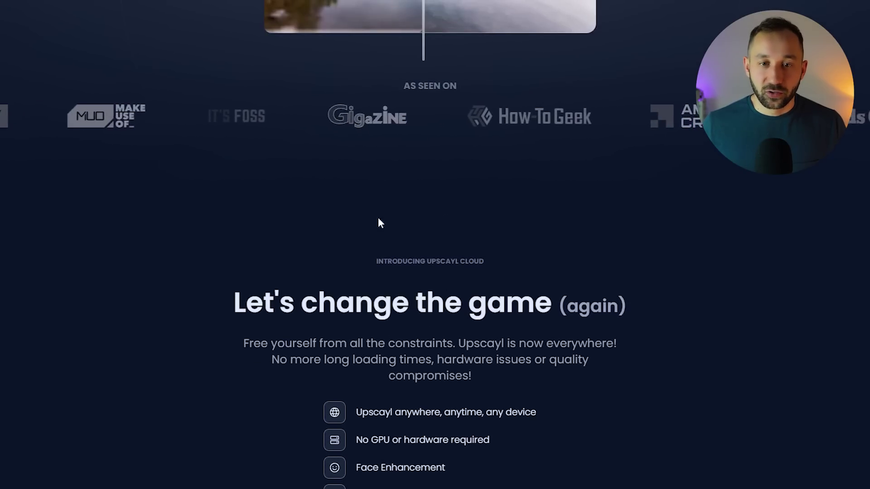
scroll(439, 145, up, 6)
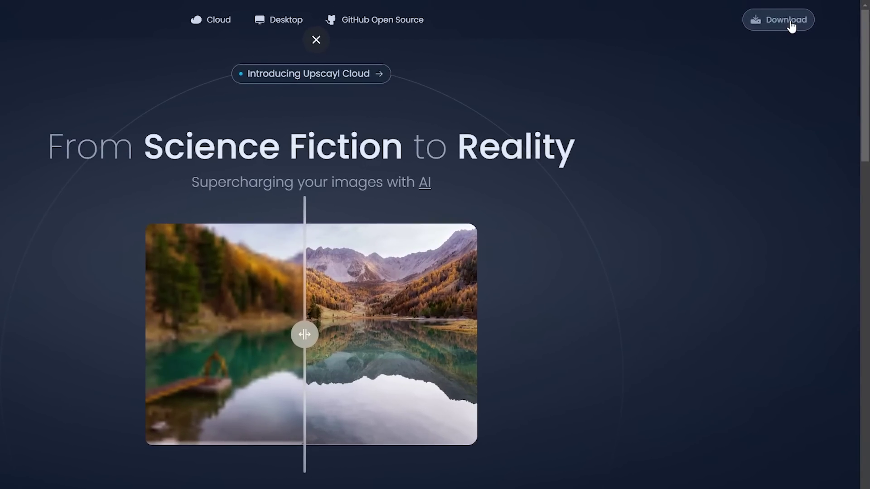
click(790, 24)
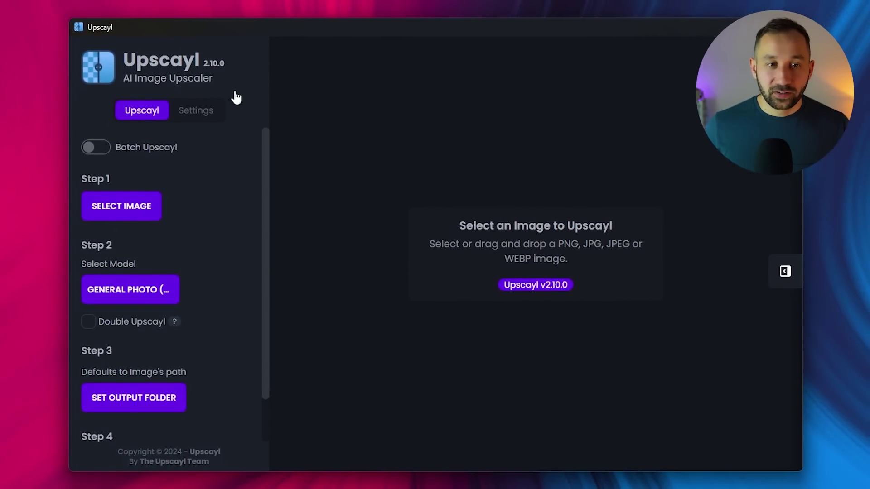
- In Upscayl settings, try the Fantasy, Halloween and Forest themes, then return to Dark
click(190, 112)
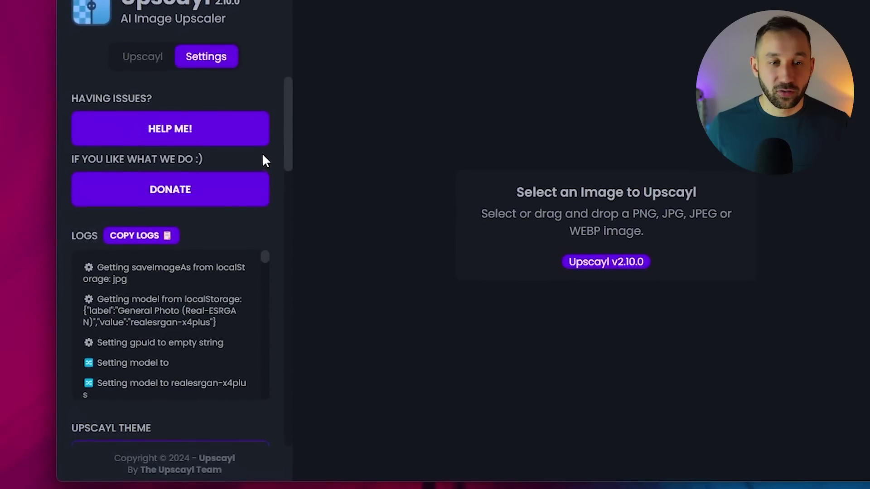
scroll(265, 159, down, 6)
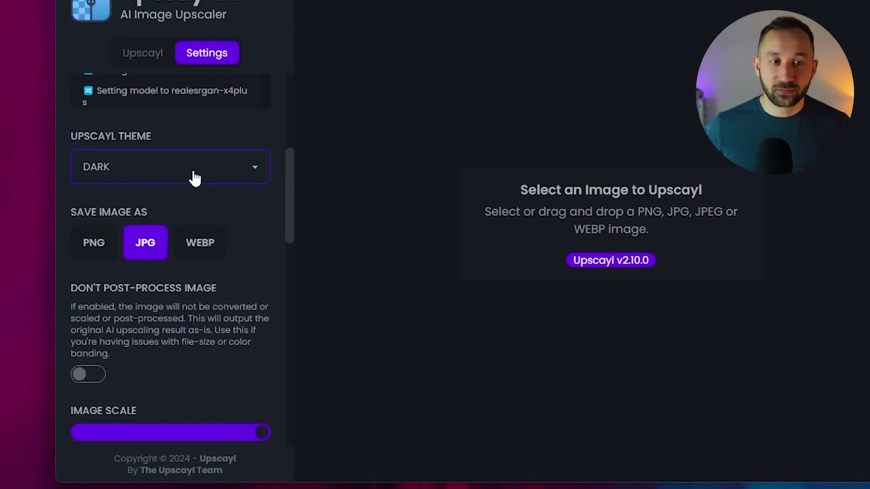
click(194, 178)
scroll(163, 357, down, 2)
scroll(163, 357, down, 2)
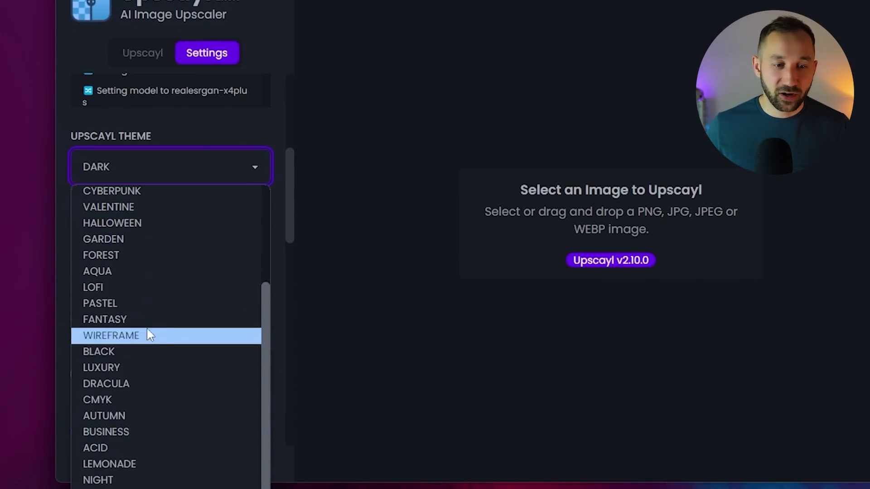
click(163, 326)
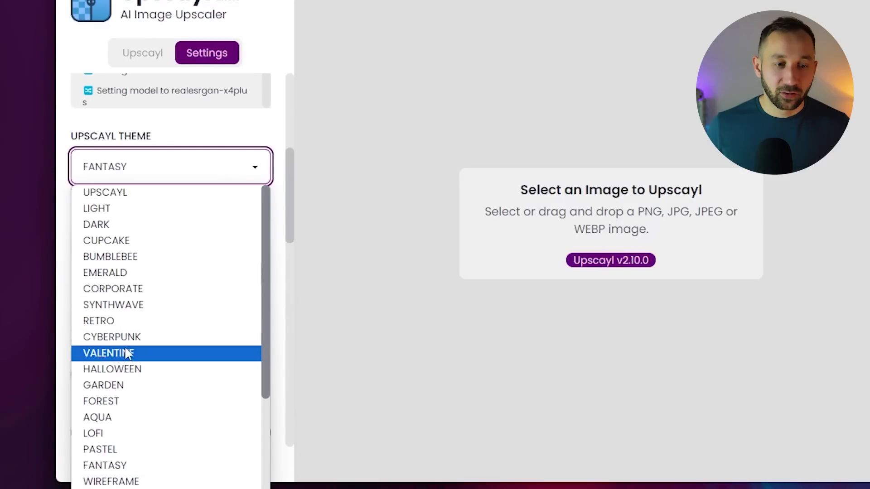
click(138, 369)
click(180, 181)
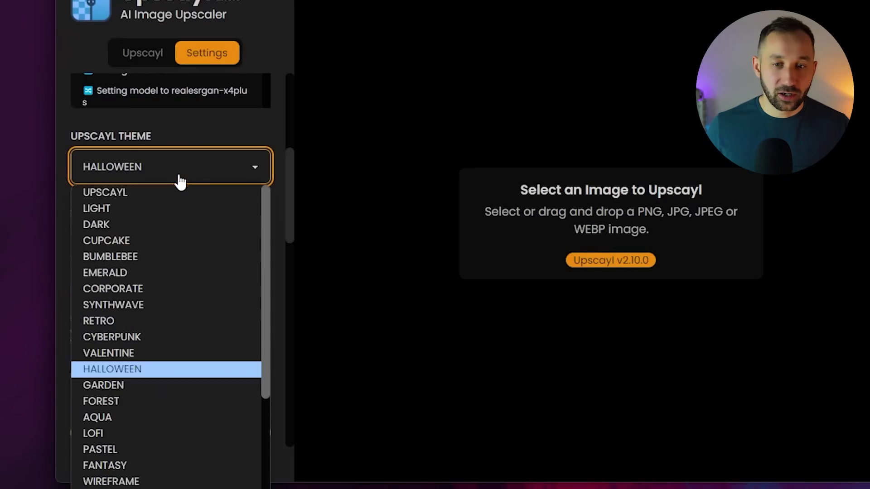
click(182, 401)
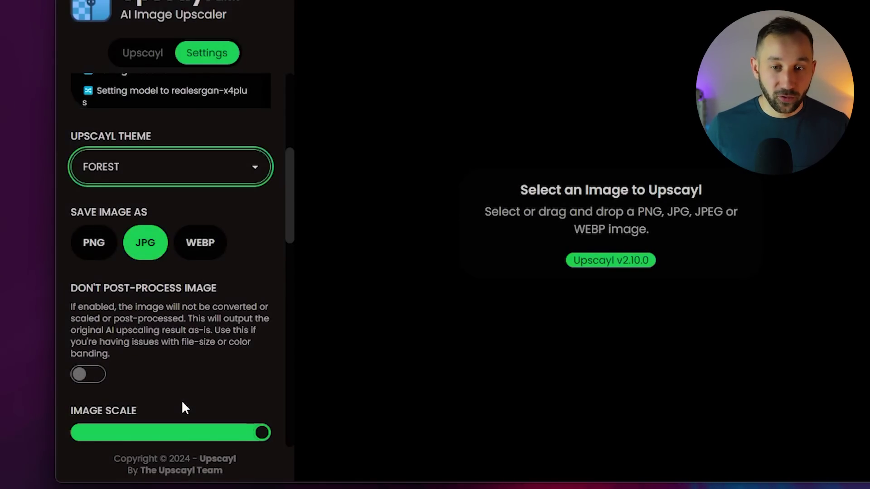
click(168, 175)
click(142, 223)
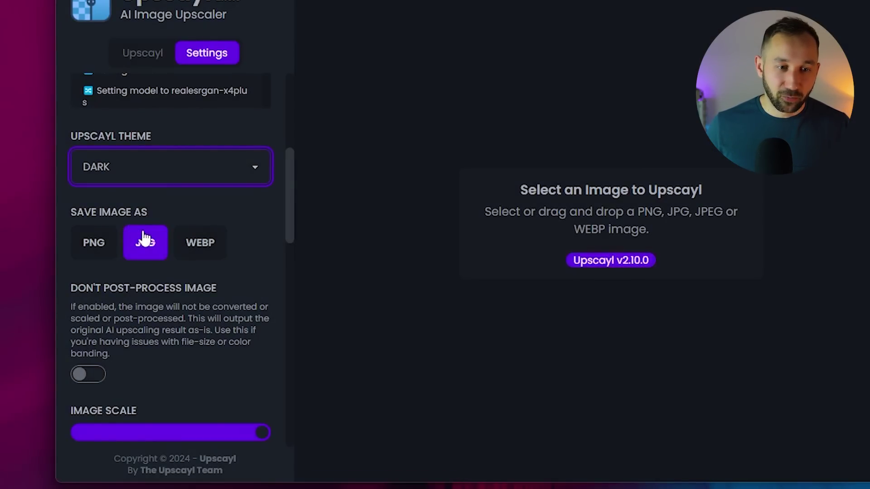
- Review the remaining settings, with output saved as JPG at 4x image scale
scroll(232, 226, down, 2)
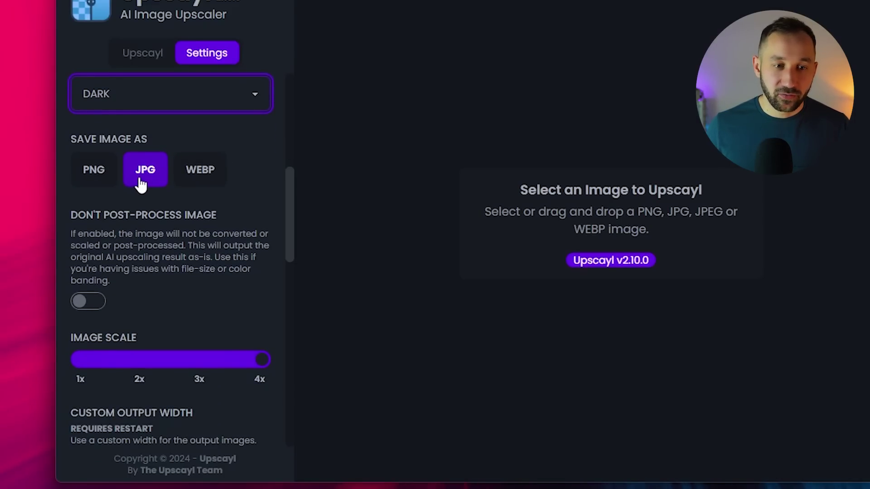
scroll(219, 291, down, 2)
scroll(221, 184, up, 2)
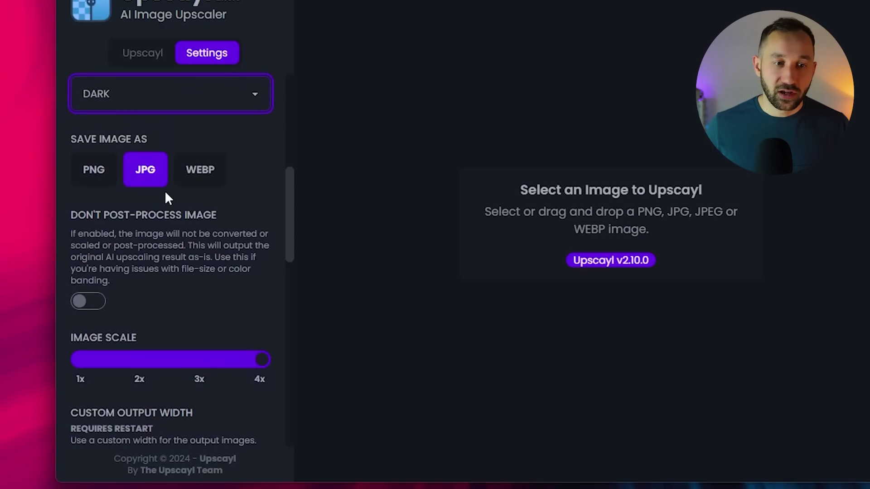
scroll(86, 209, up, 2)
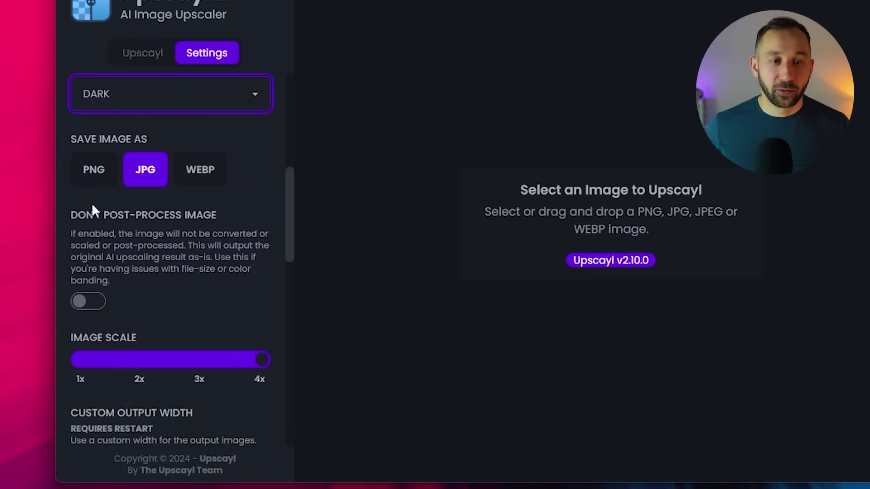
scroll(95, 209, down, 6)
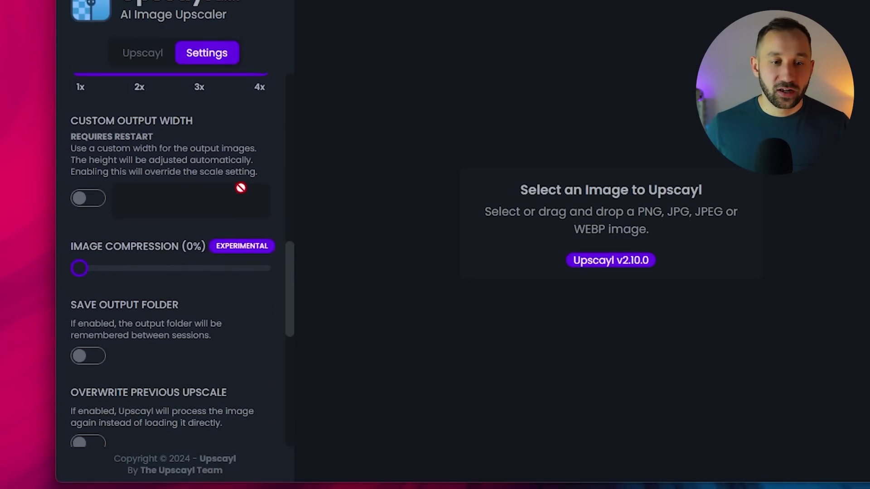
scroll(229, 208, down, 10)
scroll(230, 257, up, 6)
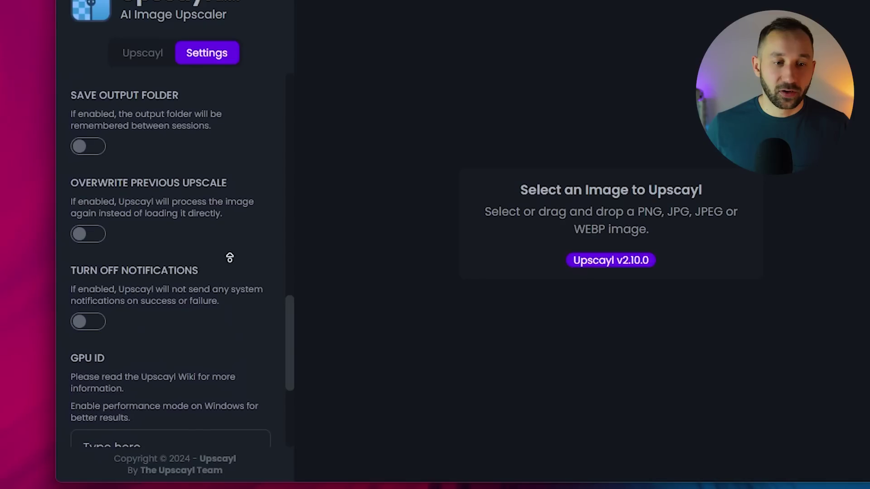
scroll(230, 258, down, 5)
- Load the burger_with_teeth image into Upscayl from the file dialog
click(143, 56)
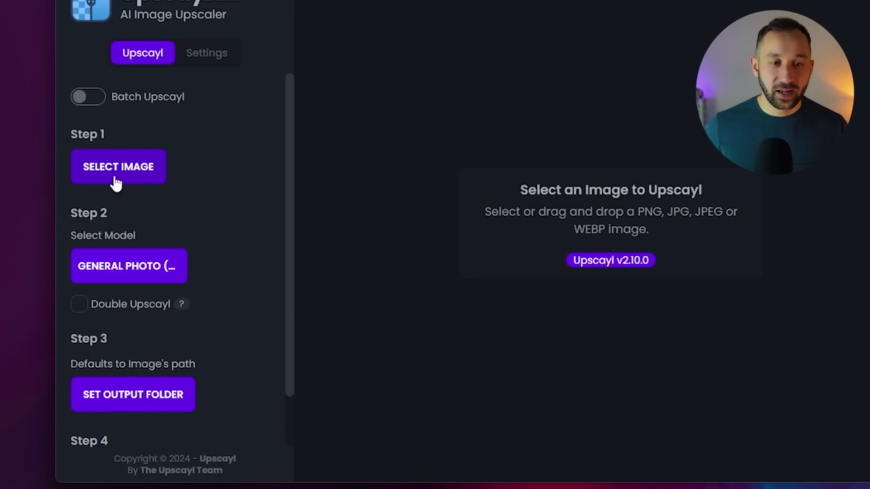
click(131, 175)
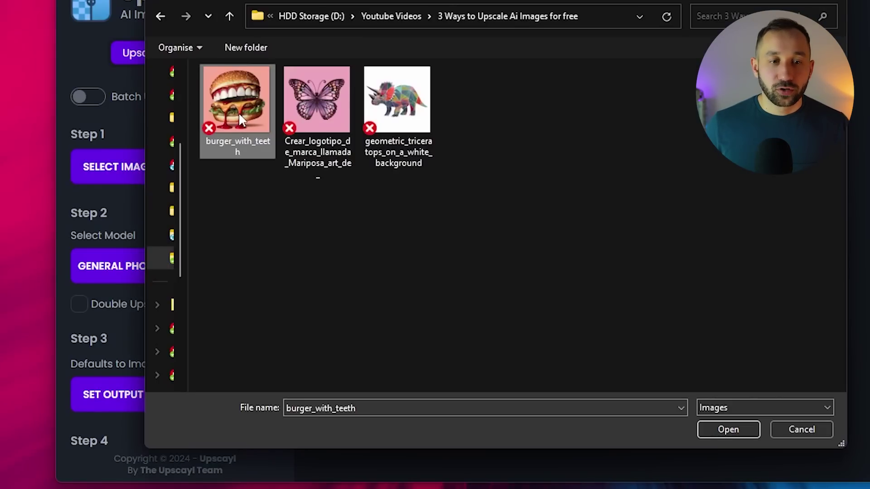
click(728, 428)
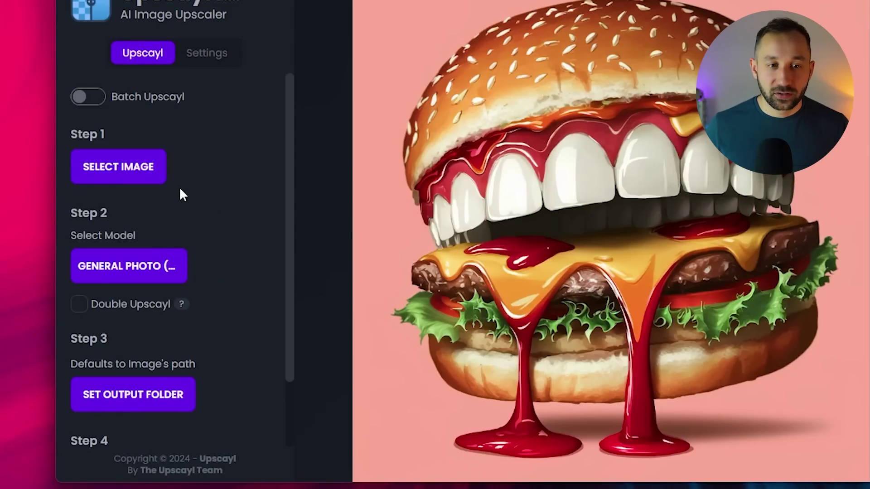
scroll(181, 194, down, 3)
- Keep General Photo (Real-ESRGAN), preview Double Upscayl at 16384x16384, then disable it for 4096x4096
click(129, 200)
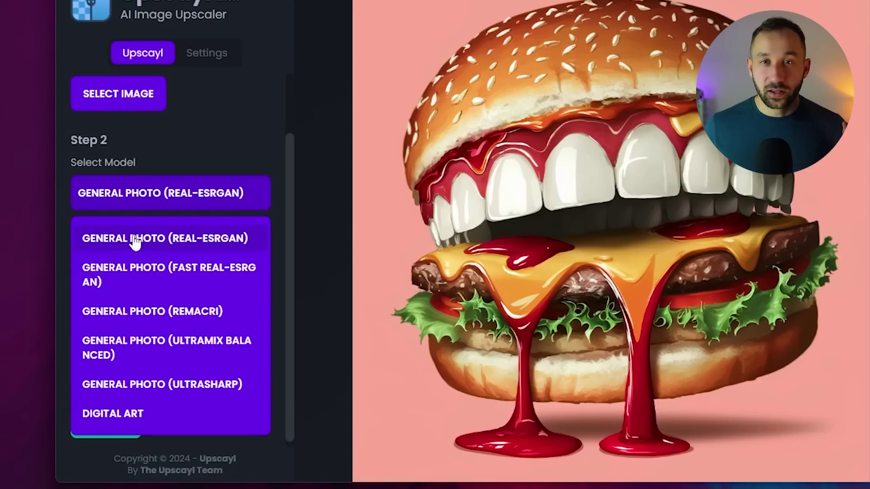
click(160, 244)
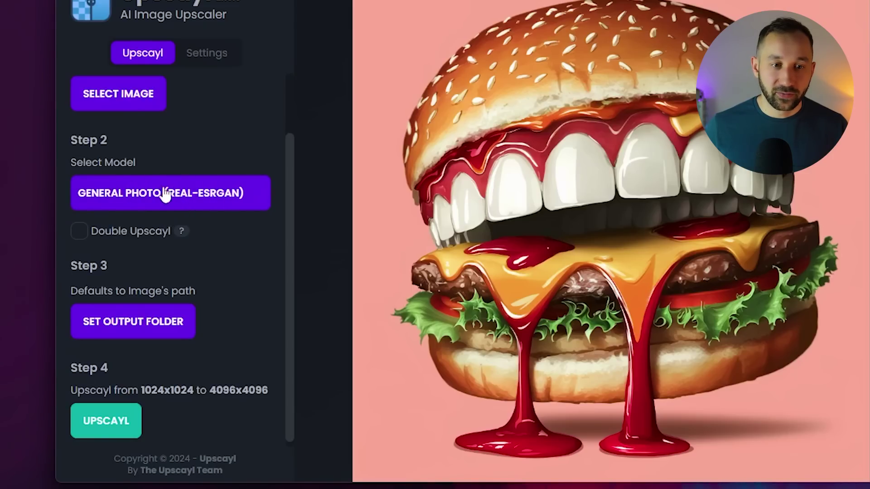
click(78, 240)
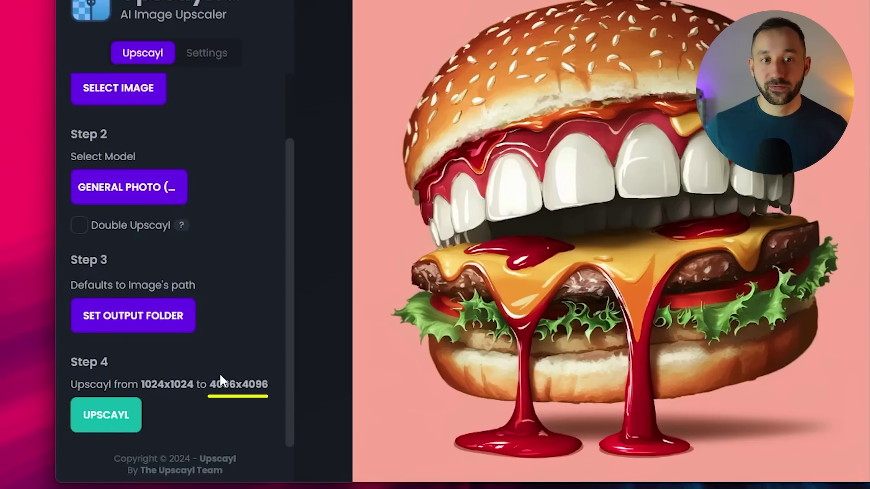
click(80, 227)
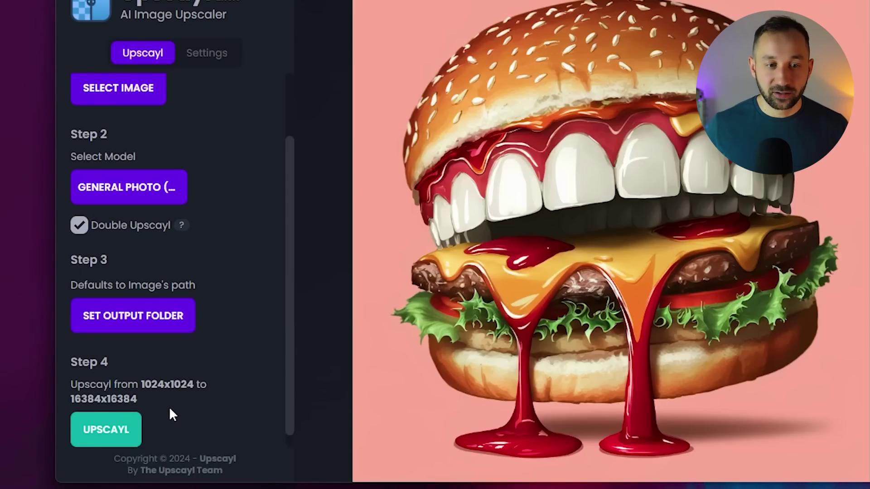
scroll(169, 409, down, 1)
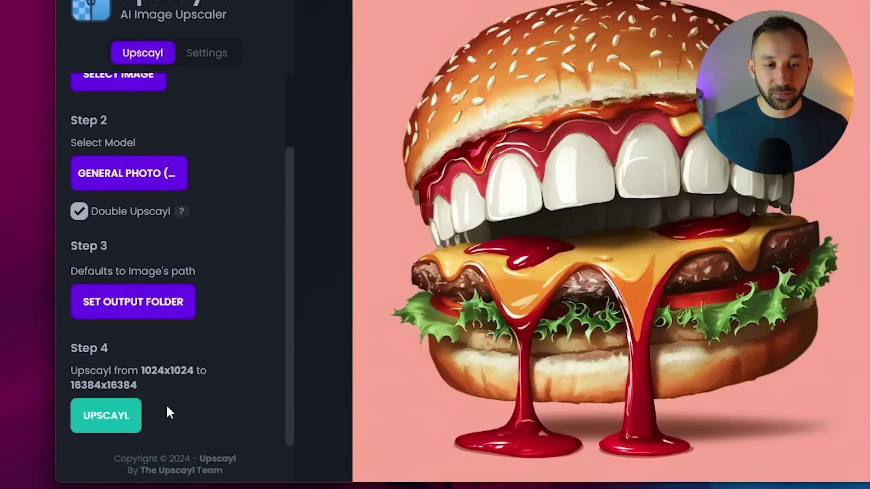
scroll(191, 376, down, 1)
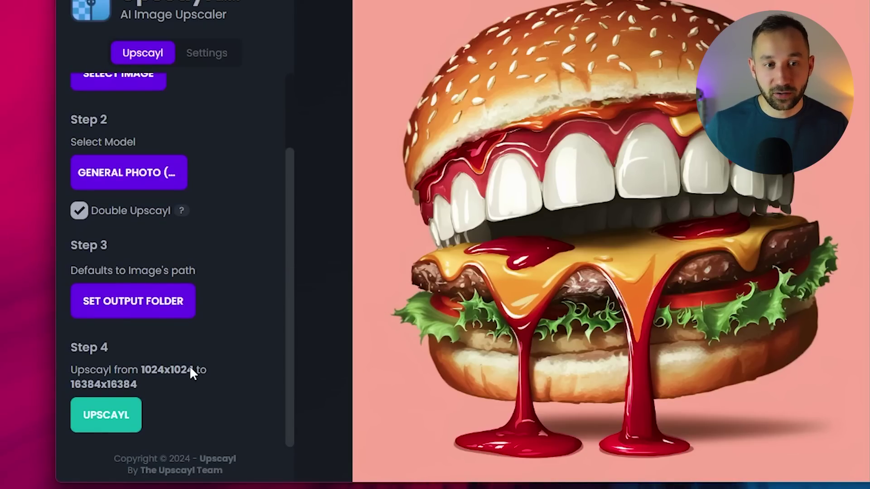
click(84, 213)
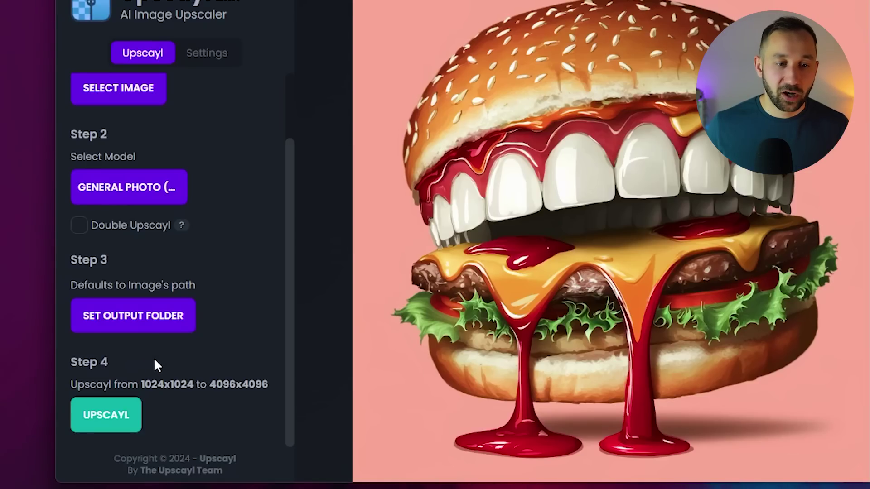
- Upscale the burger image, then enable Batch Upscayl so Step 1 asks for an image folder
click(114, 413)
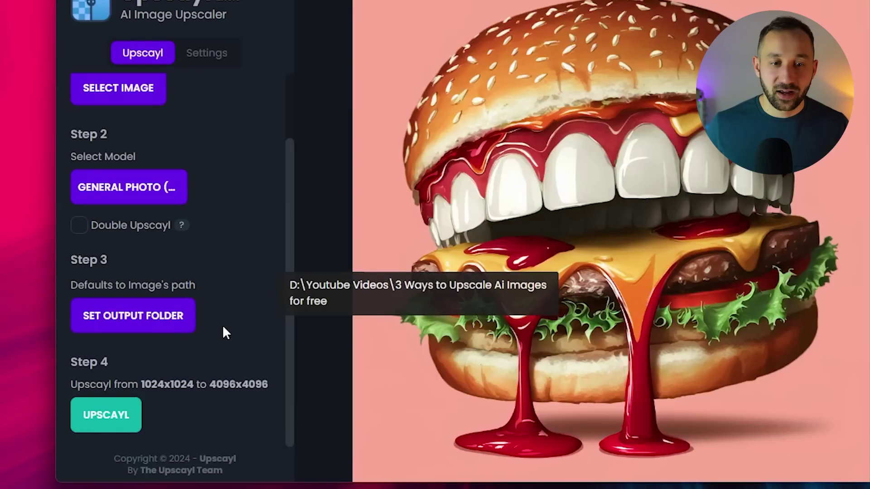
scroll(228, 311, up, 3)
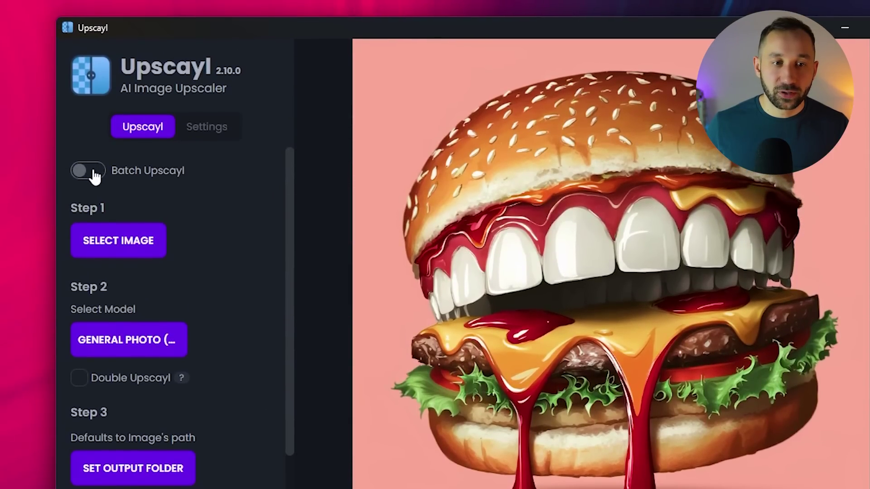
click(93, 137)
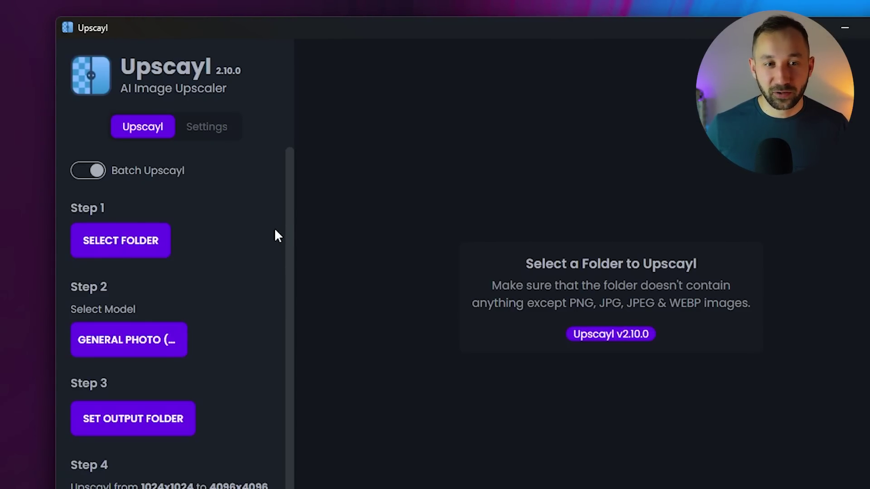
scroll(276, 232, down, 1)
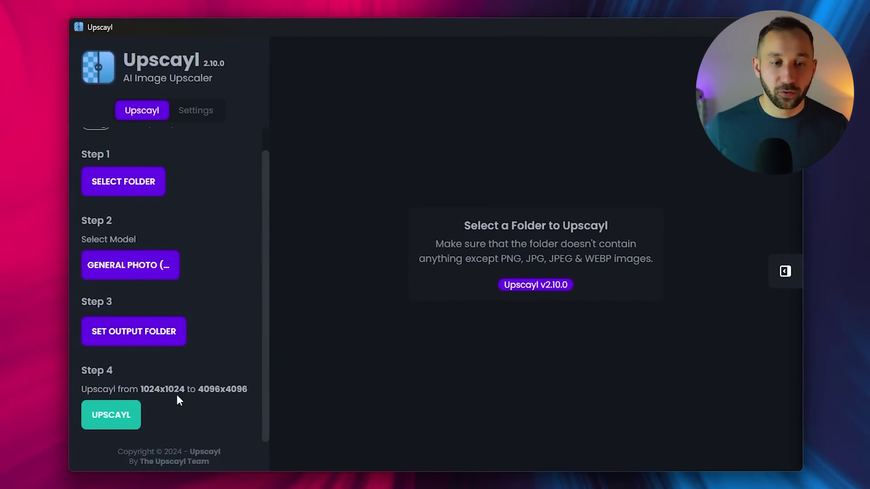
scroll(148, 398, up, 1)
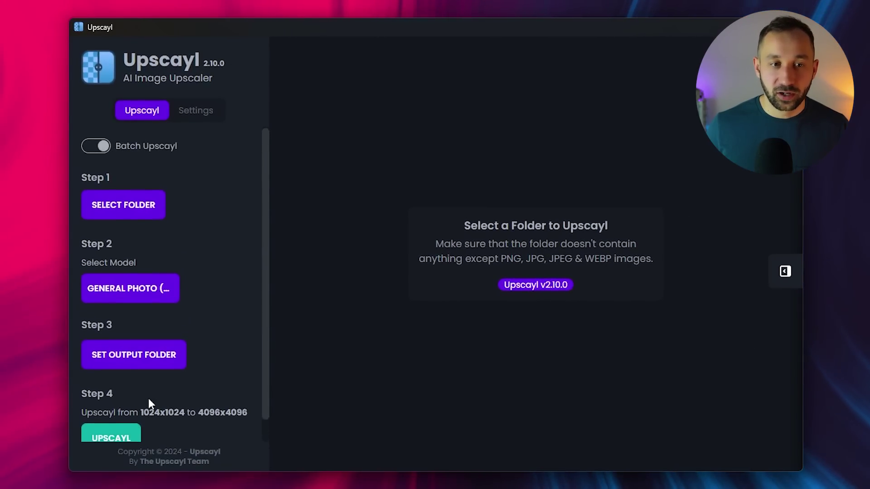
scroll(149, 398, down, 1)
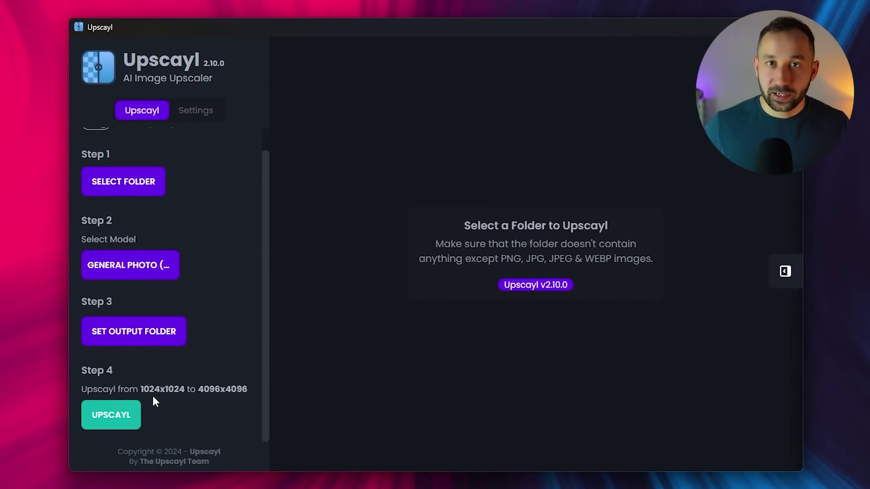
scroll(154, 396, up, 1)
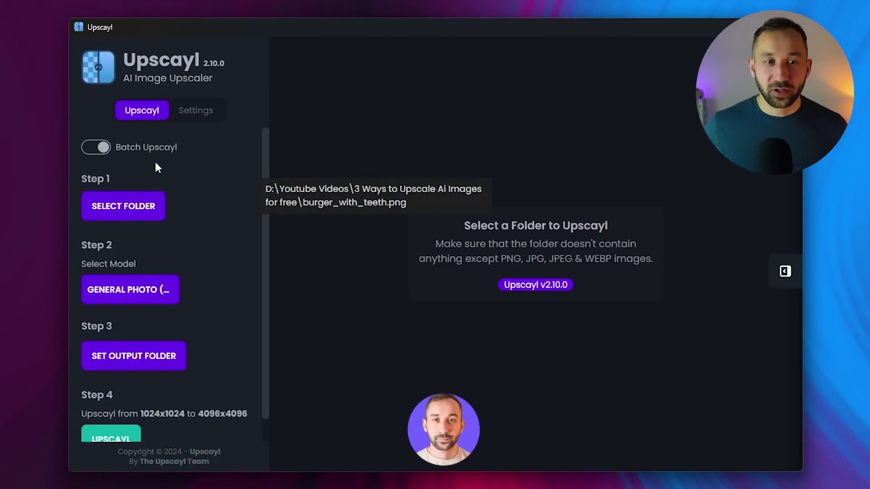
click(102, 149)
click(100, 148)
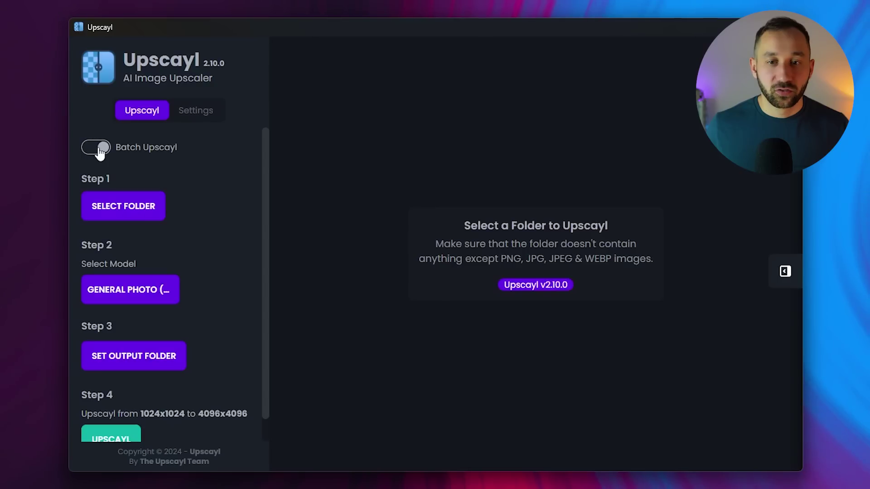
- Turn the Batch Upscayl toggle off to get the single burger image back and review the steps
click(99, 148)
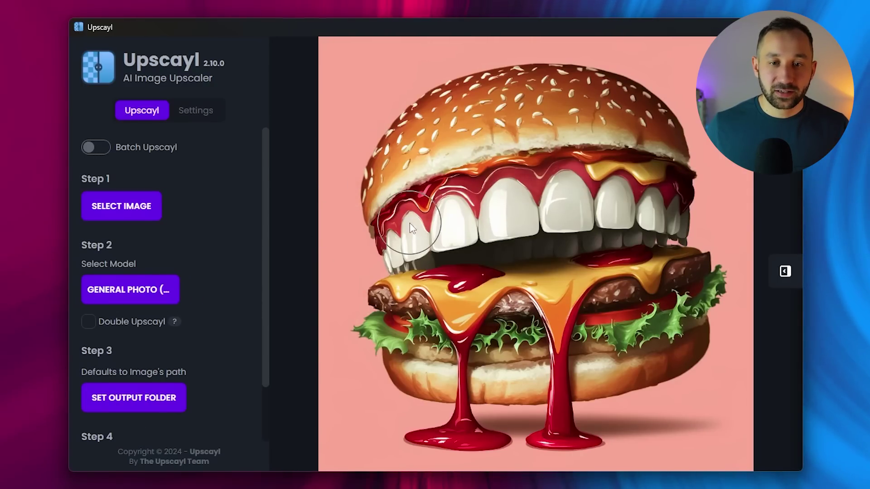
scroll(244, 187, down, 2)
scroll(229, 348, up, 1)
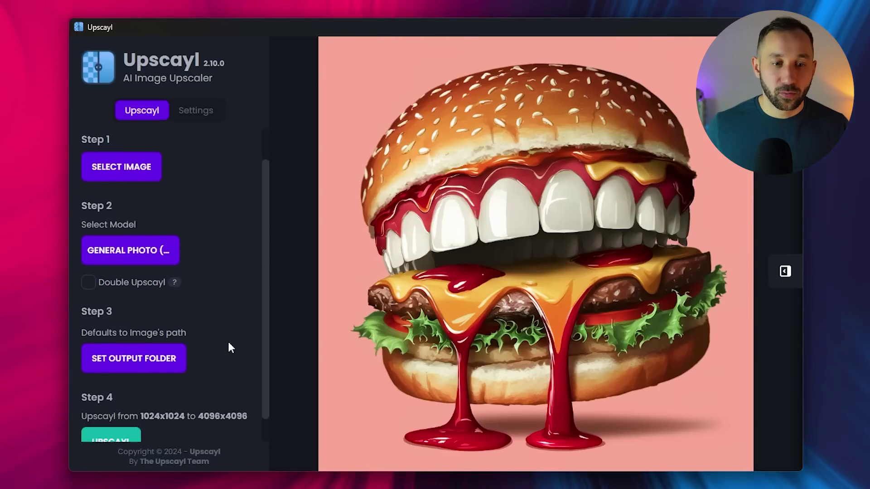
scroll(227, 341, down, 2)
scroll(227, 342, up, 3)
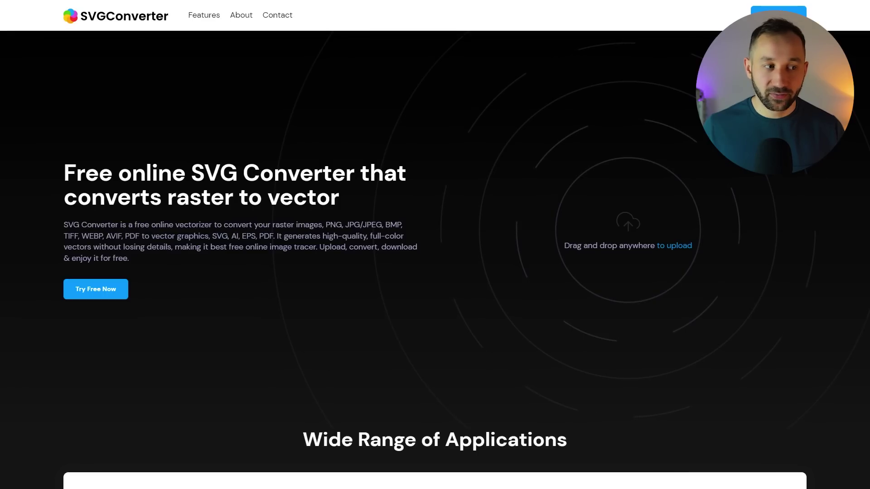
- Upload the butterfly image into SVG Converter with High smoothness, Tight curve fitting and SVG output
drag(653, 236, 615, 219)
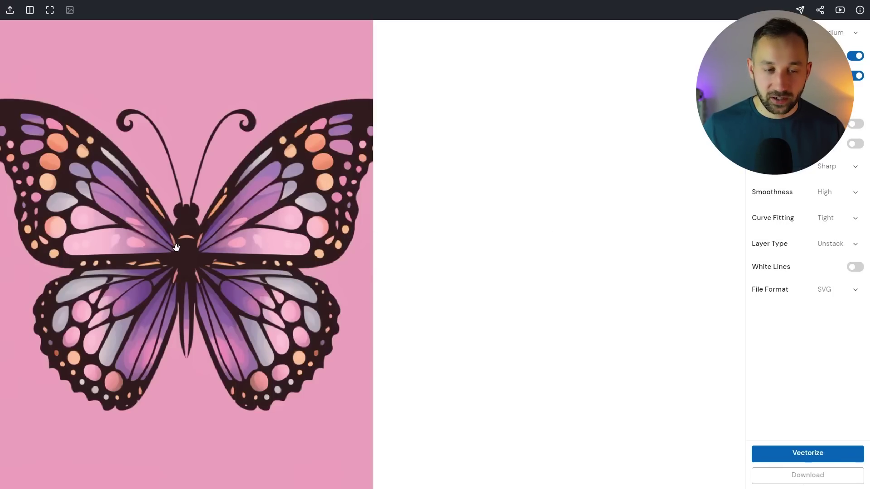
scroll(168, 249, up, 10)
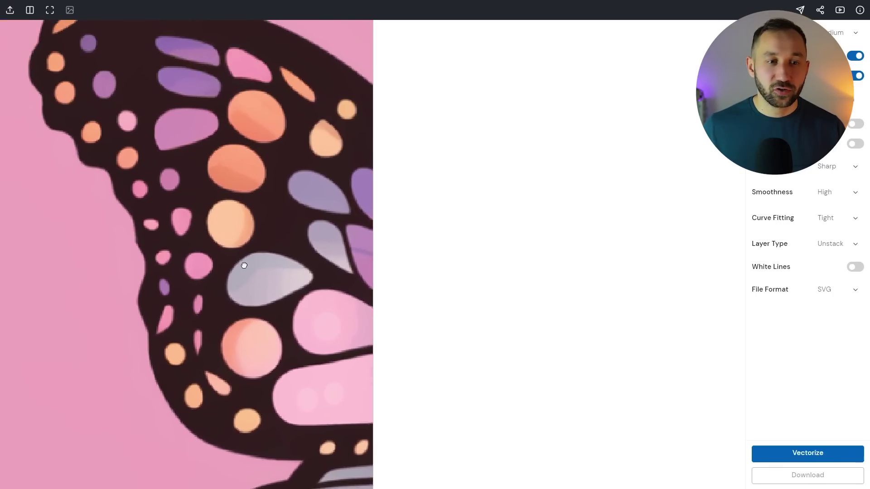
scroll(76, 79, down, 3)
scroll(83, 115, up, 8)
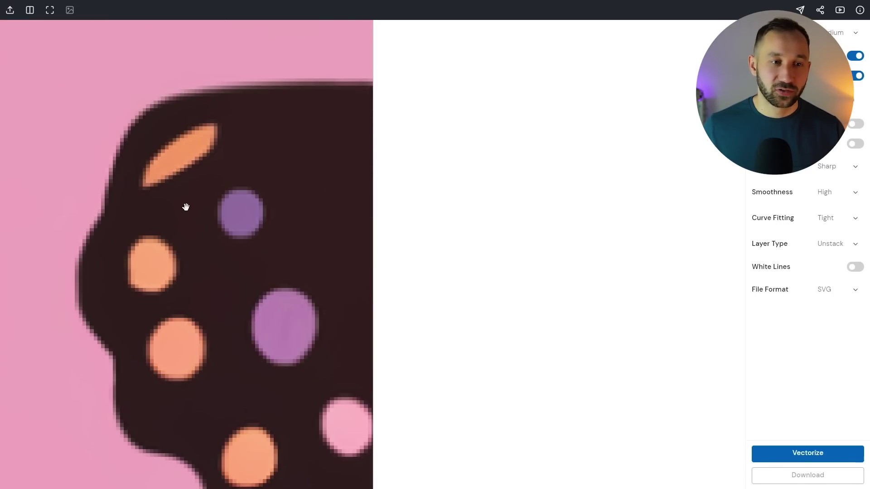
scroll(157, 196, down, 3)
scroll(130, 179, up, 3)
scroll(210, 171, down, 5)
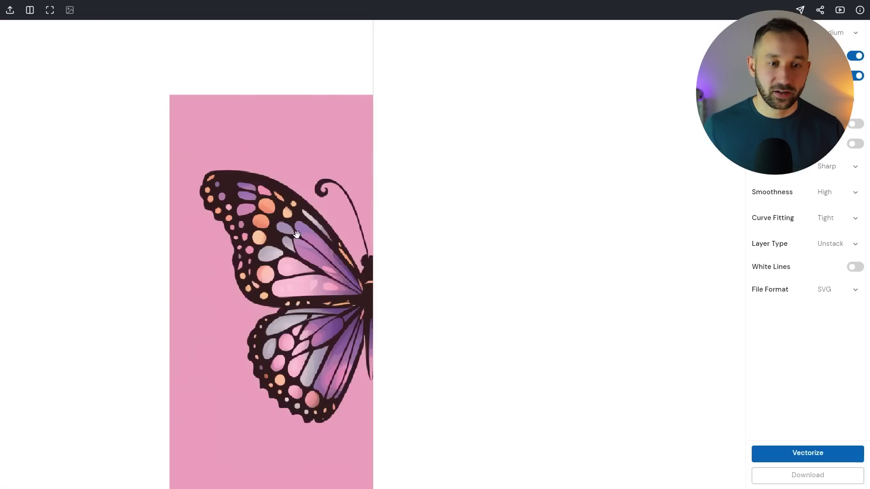
scroll(259, 231, up, 6)
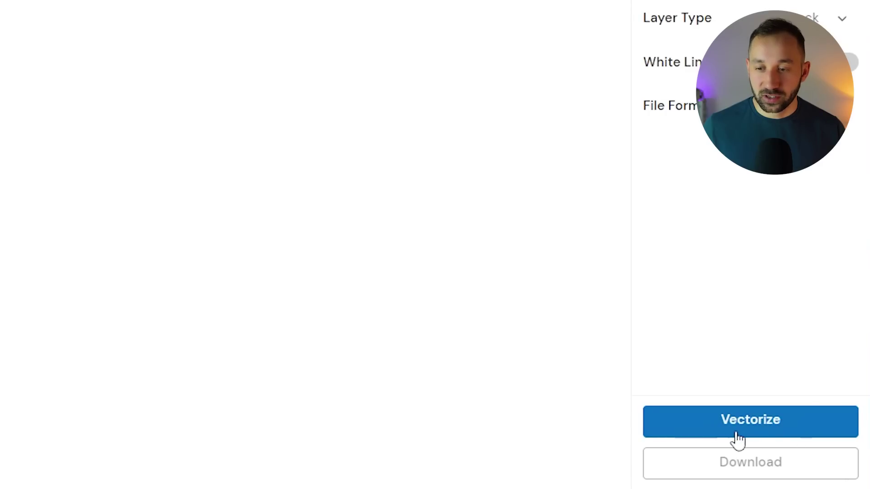
- Vectorize the butterfly and zoom across its wing edges, comparing the vector with the pixelated original
click(769, 426)
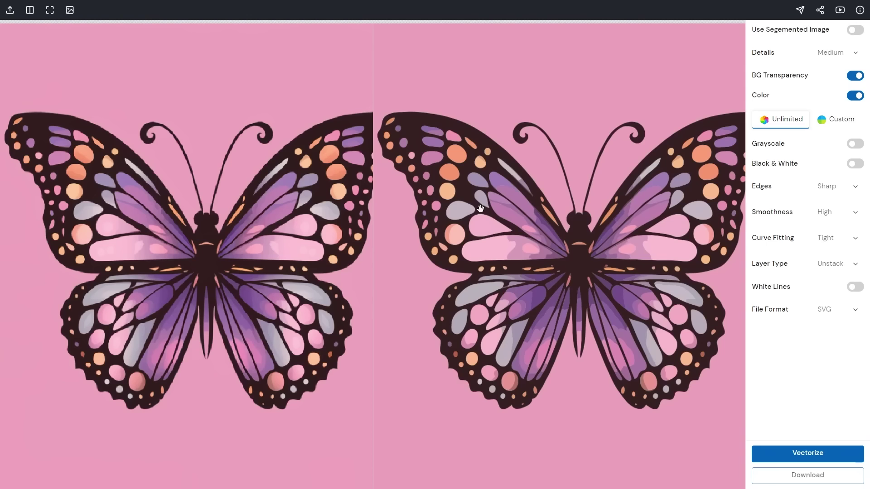
scroll(480, 209, up, 3)
drag(439, 189, 469, 250)
scroll(469, 250, up, 1)
scroll(498, 244, up, 2)
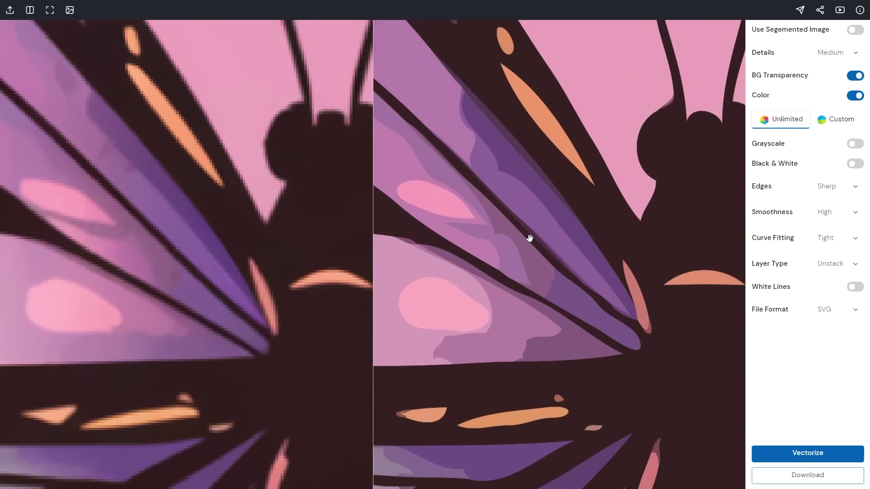
scroll(498, 295, down, 3)
drag(467, 349, 629, 291)
scroll(470, 256, up, 3)
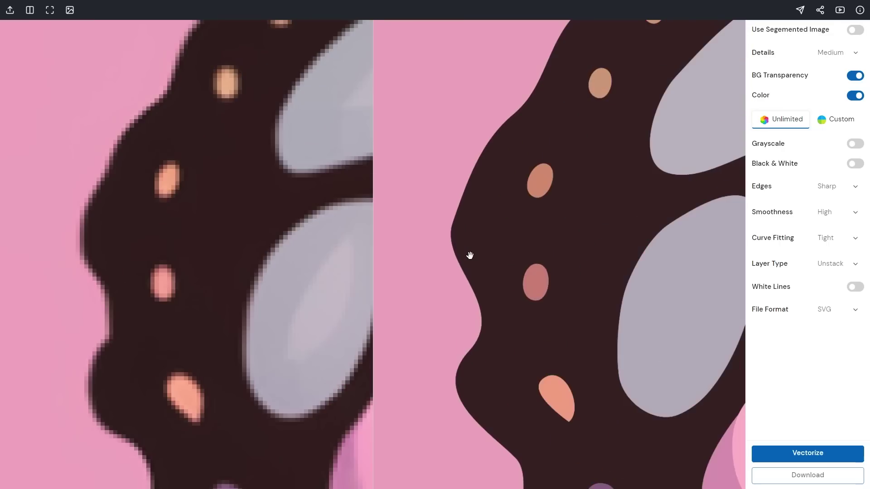
scroll(469, 255, up, 1)
drag(468, 254, 549, 209)
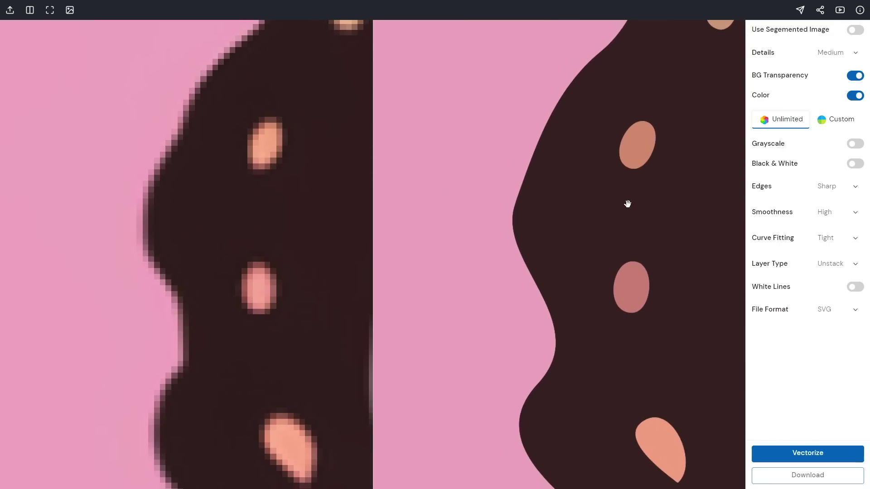
scroll(627, 204, down, 8)
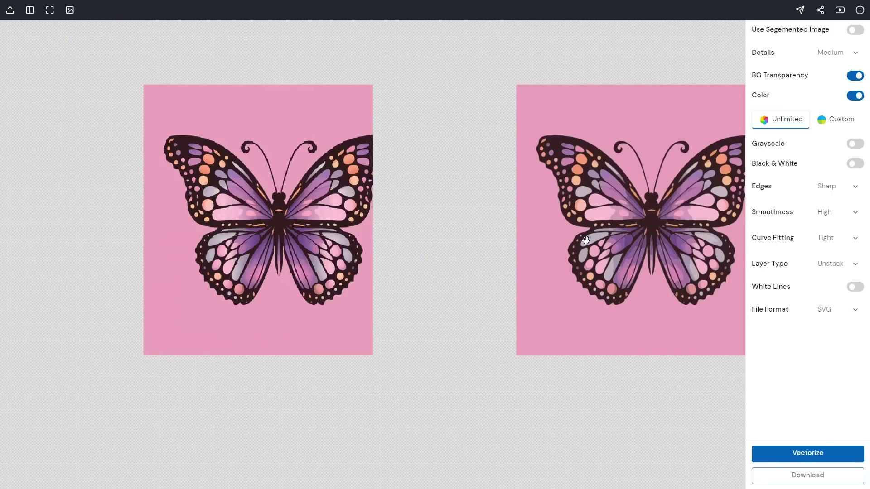
scroll(586, 239, up, 5)
scroll(637, 229, down, 5)
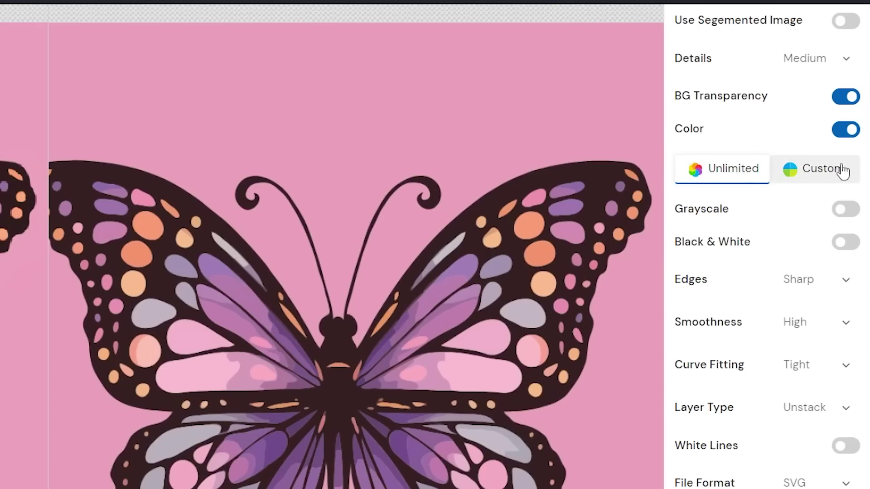
- Switch to a Custom palette using Number of Colors, and start replacing the 28-colour count
click(827, 168)
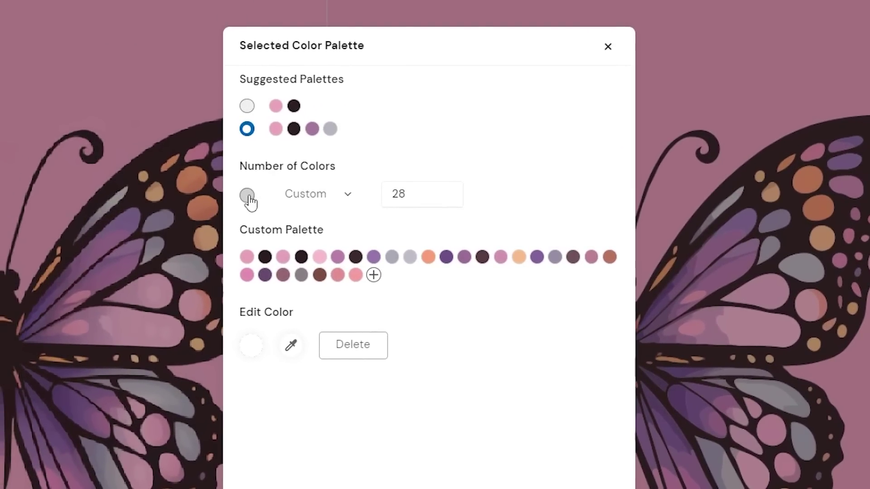
click(247, 195)
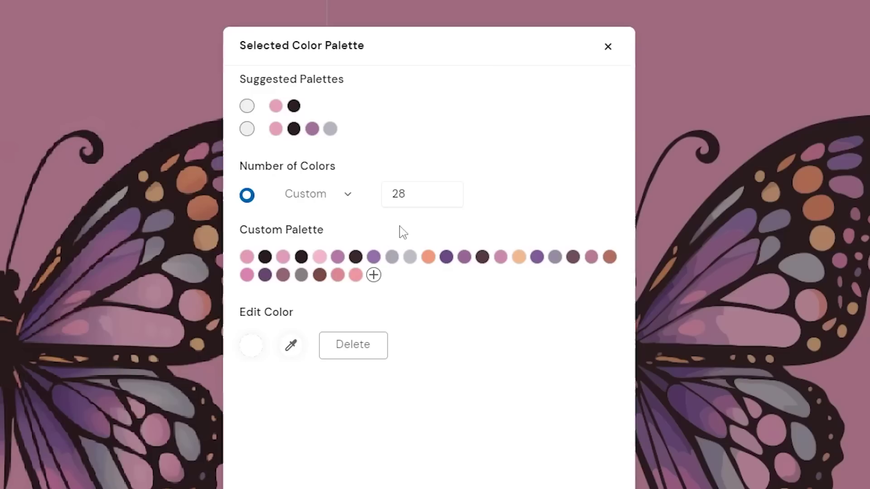
double_click(387, 188)
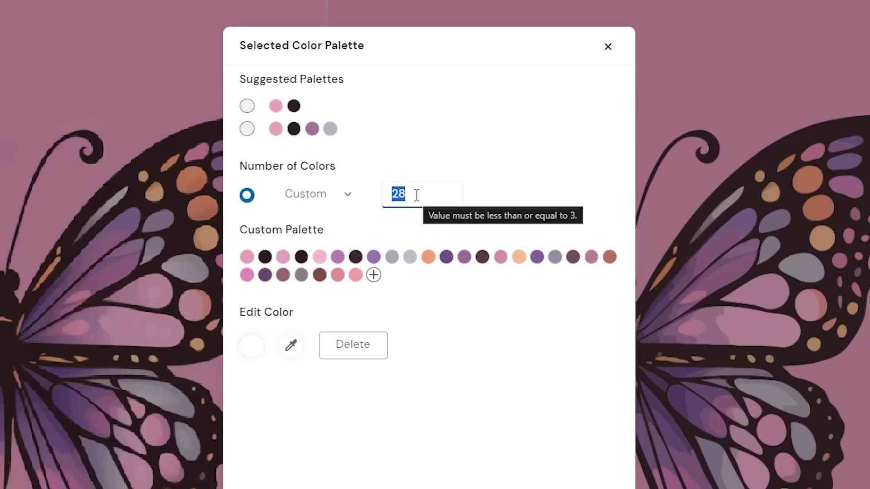
text(15)
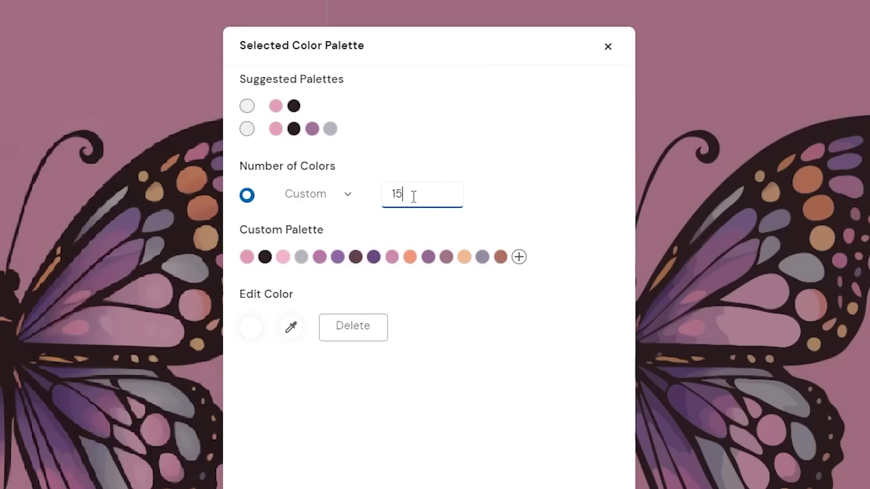
key(BackSpace)
text(8)
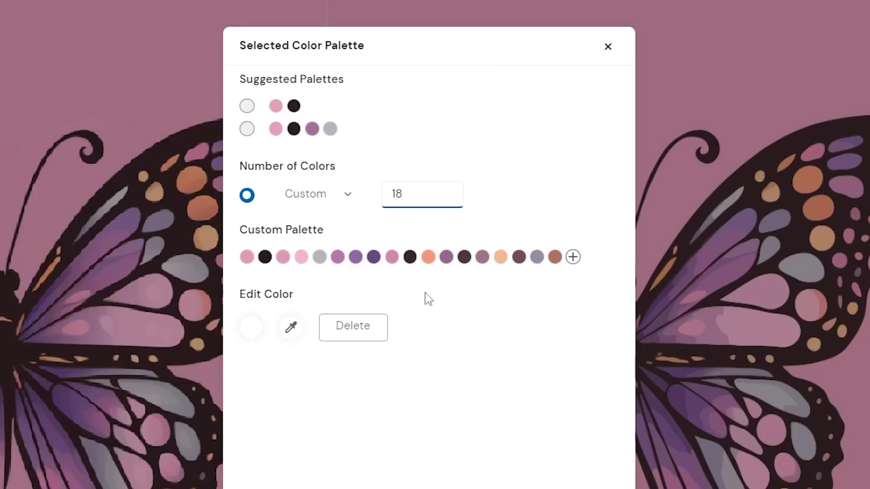
drag(410, 194, 384, 181)
- Confirm a 15-colour custom palette and set colour blending to Complete
text(15)
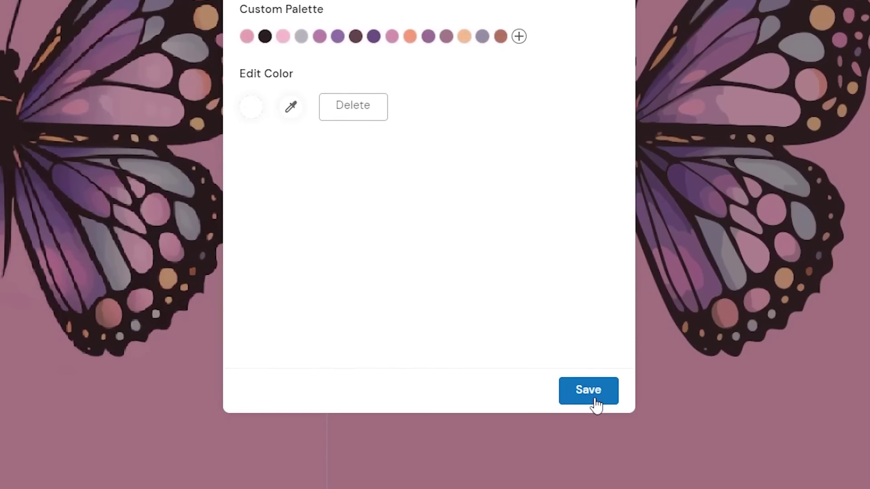
click(591, 395)
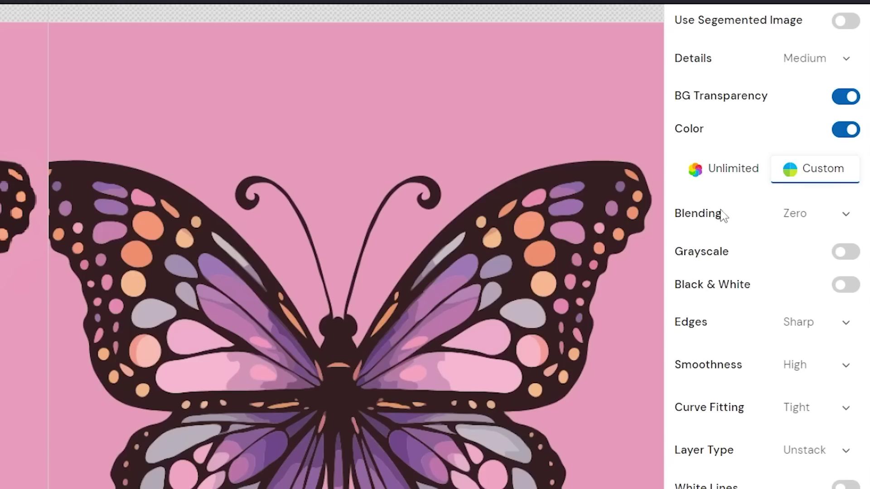
click(832, 223)
click(801, 295)
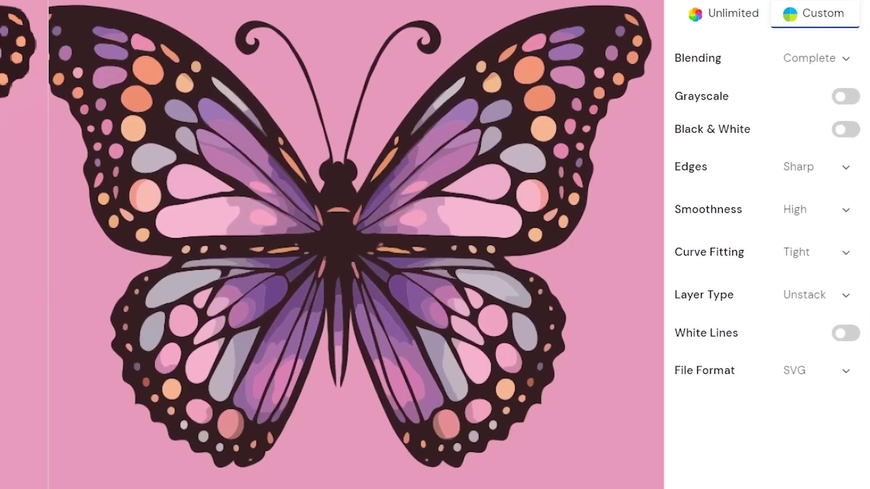
- Re-vectorize the butterfly and inspect the left wing and body in the comparison view
click(776, 440)
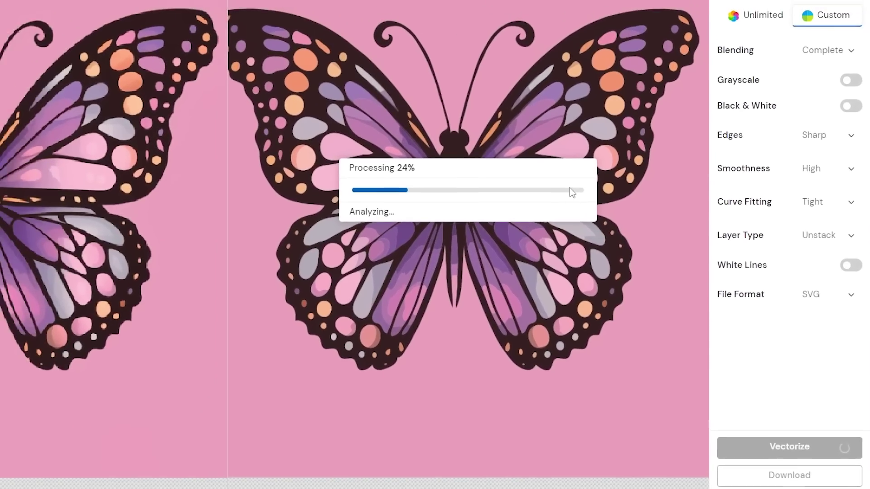
scroll(392, 156, up, 5)
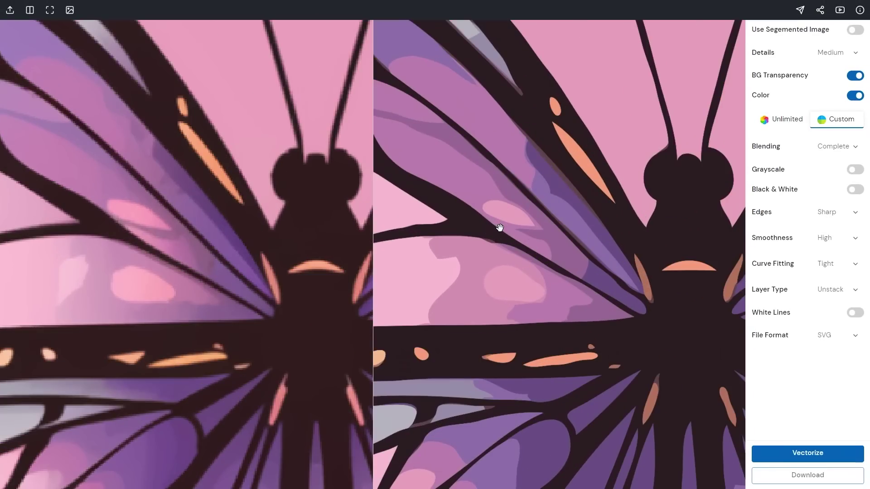
drag(500, 227, 562, 247)
drag(459, 118, 500, 219)
scroll(500, 219, down, 3)
scroll(586, 278, down, 3)
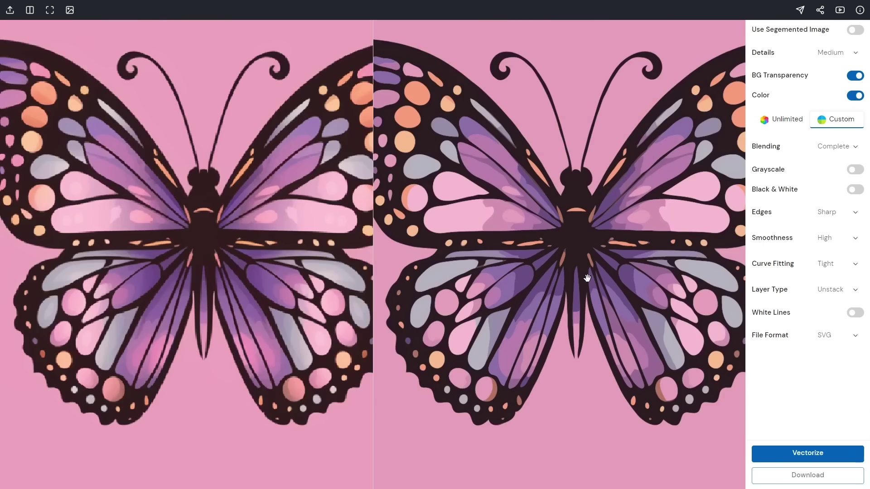
scroll(480, 128, up, 5)
scroll(600, 143, up, 2)
scroll(600, 143, down, 6)
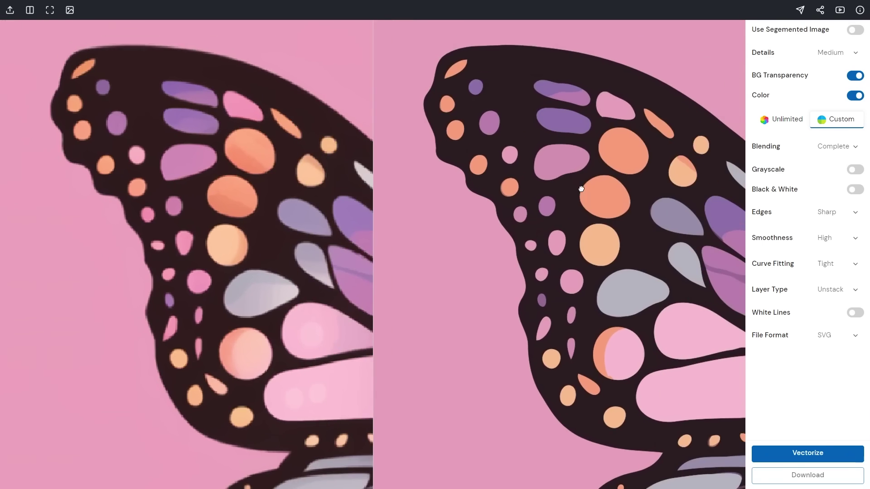
scroll(560, 209, up, 3)
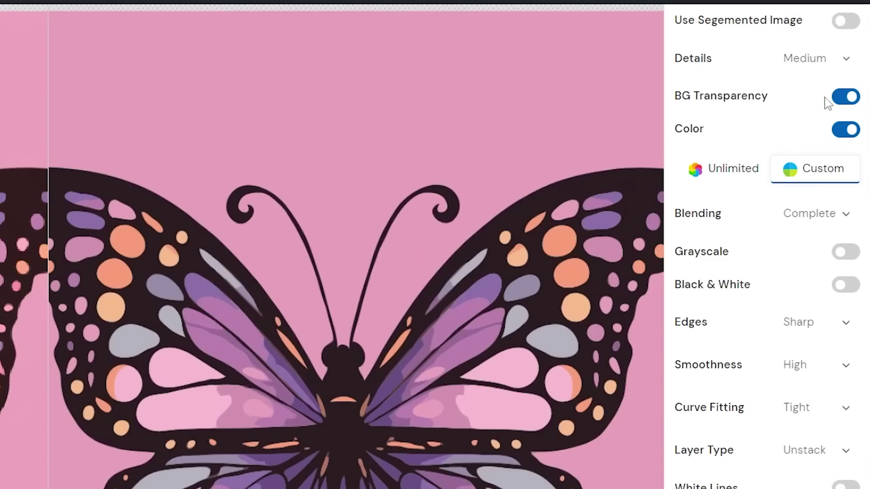
- Keep Details at Medium, Edges at Sharp and the file format at SVG
click(809, 61)
click(814, 68)
click(811, 330)
click(809, 330)
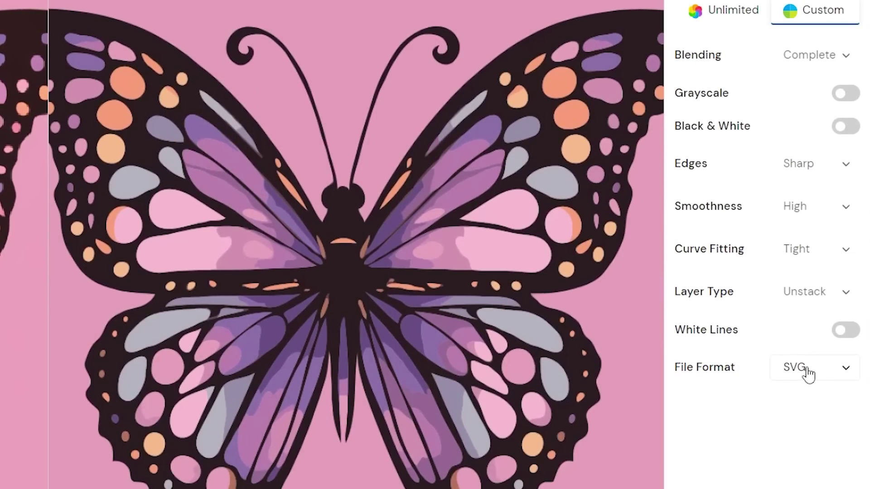
click(809, 374)
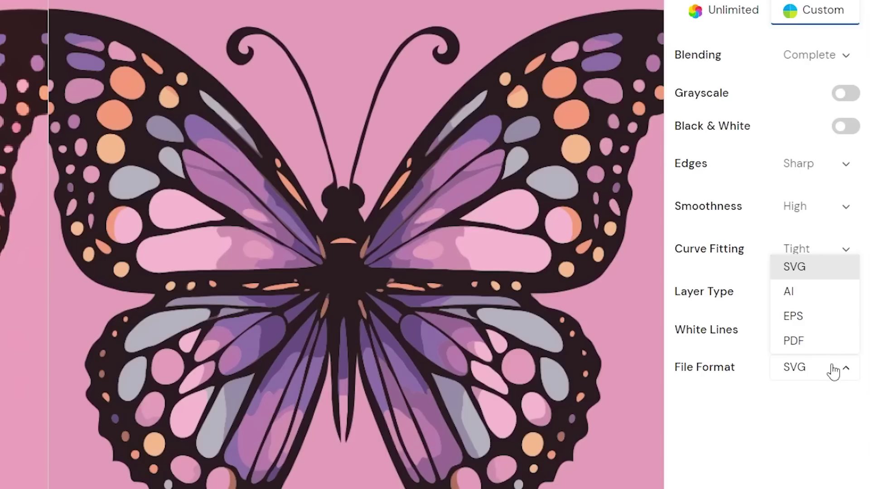
click(821, 420)
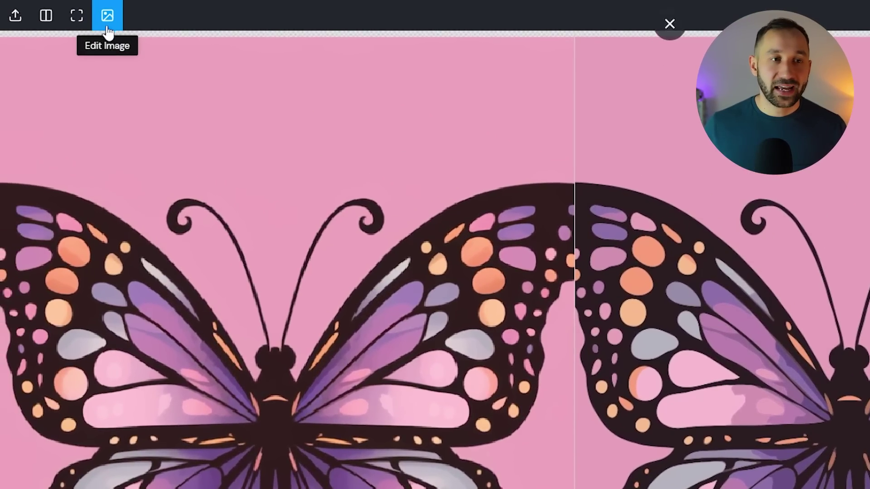
- Open the Edit Segmented Image editor and zoom in on the corner of the wing's dark outline
click(107, 20)
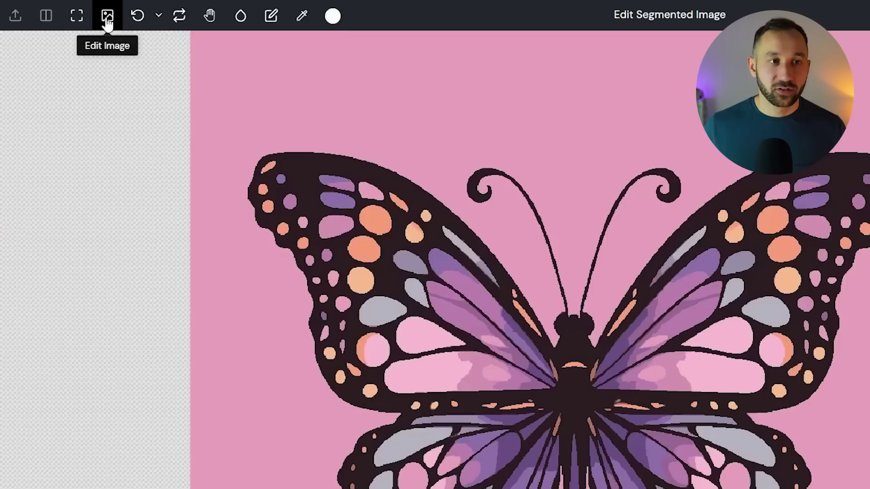
scroll(490, 287, up, 5)
scroll(492, 286, down, 3)
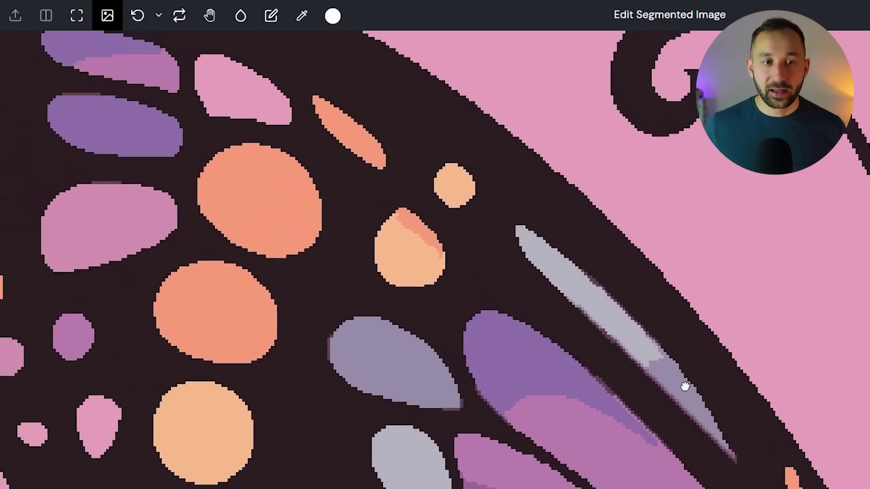
scroll(639, 231, left, 6)
scroll(664, 231, up, 3)
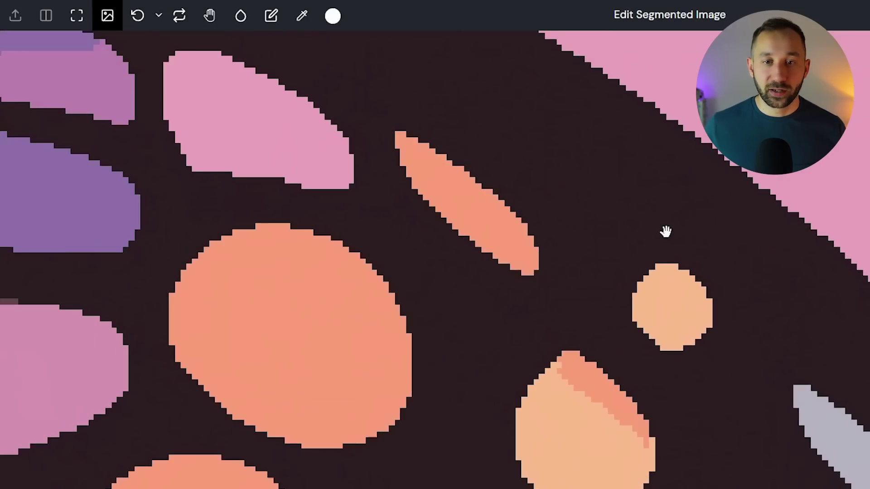
drag(697, 288, 683, 305)
scroll(501, 181, down, 10)
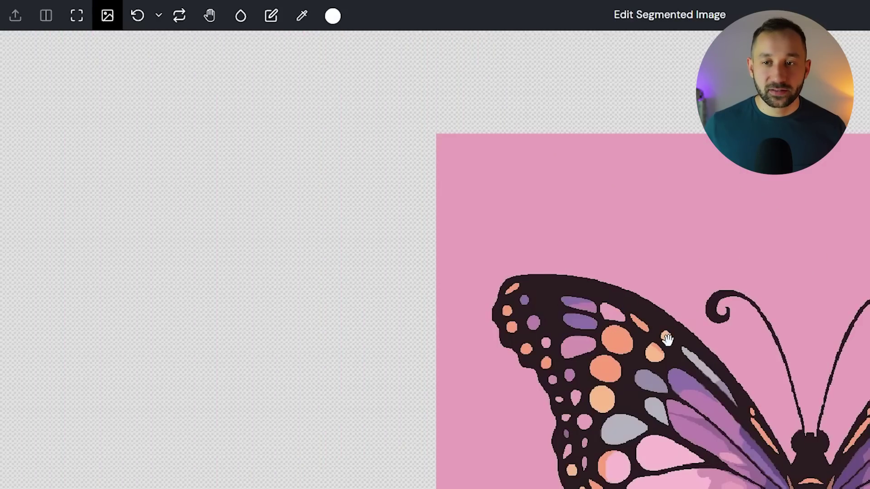
scroll(846, 376, right, 3)
scroll(846, 376, down, 2)
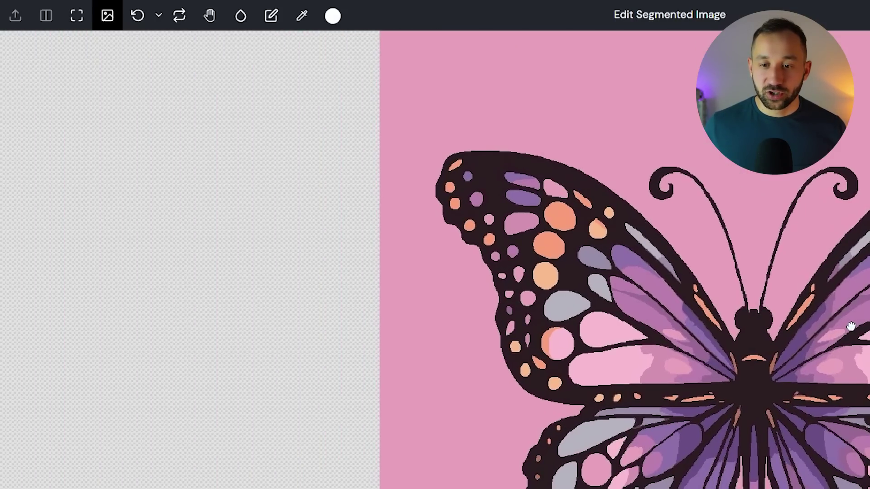
scroll(605, 172, up, 3)
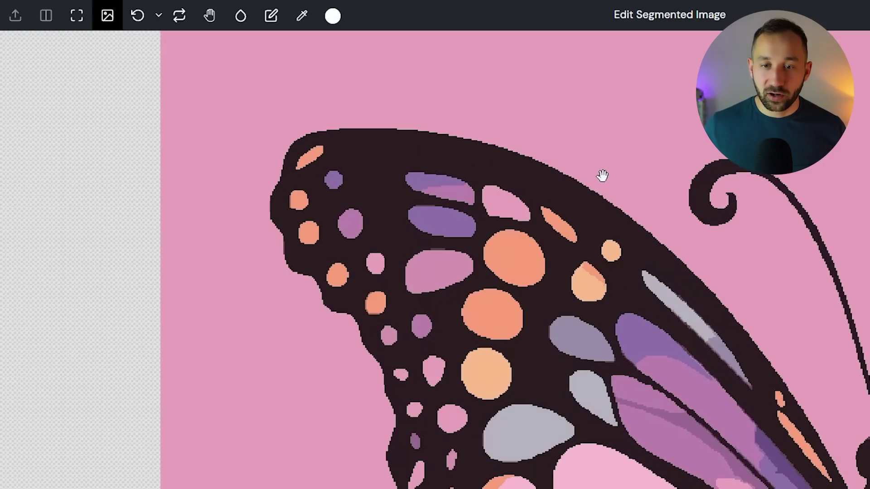
scroll(868, 455, up, 5)
scroll(725, 430, up, 5)
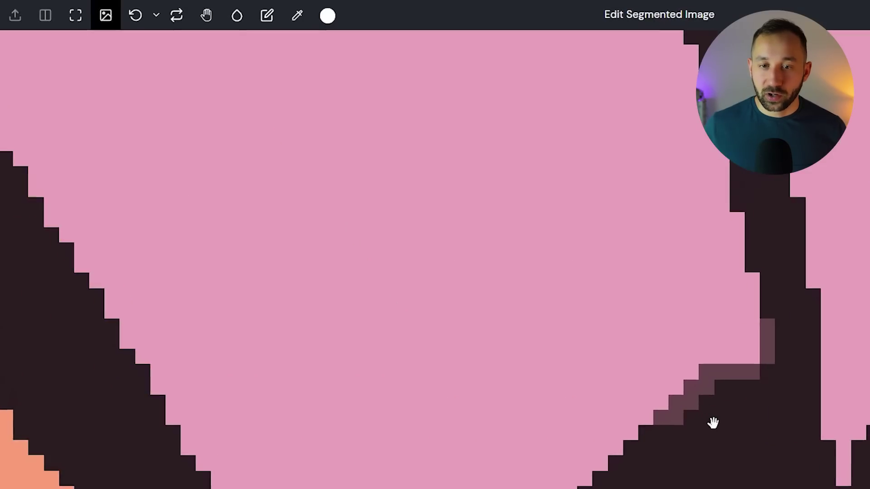
scroll(725, 336, down, 3)
drag(768, 299, 728, 355)
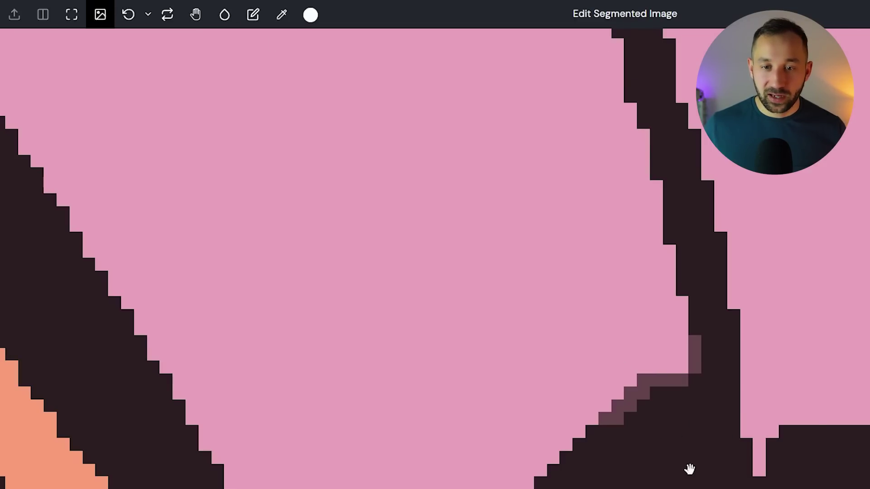
drag(690, 469, 624, 386)
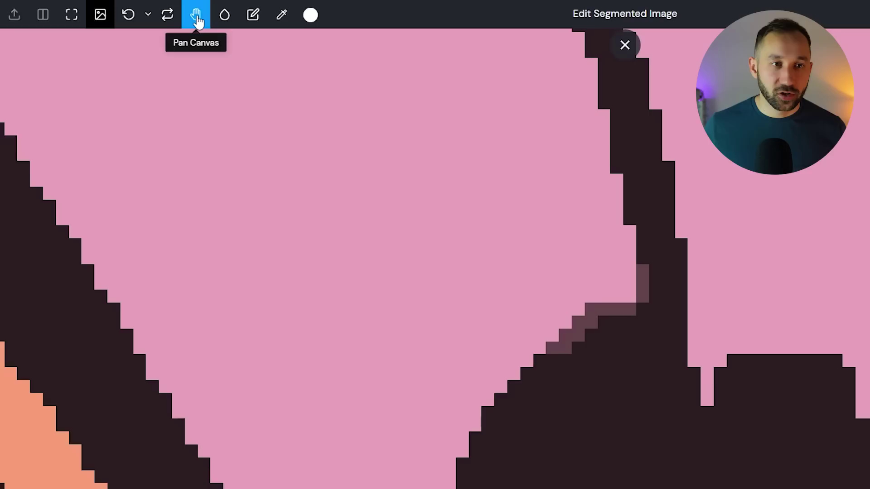
- Pick the dark outline colour and use Color Fill on the translucent pixel patch
click(285, 18)
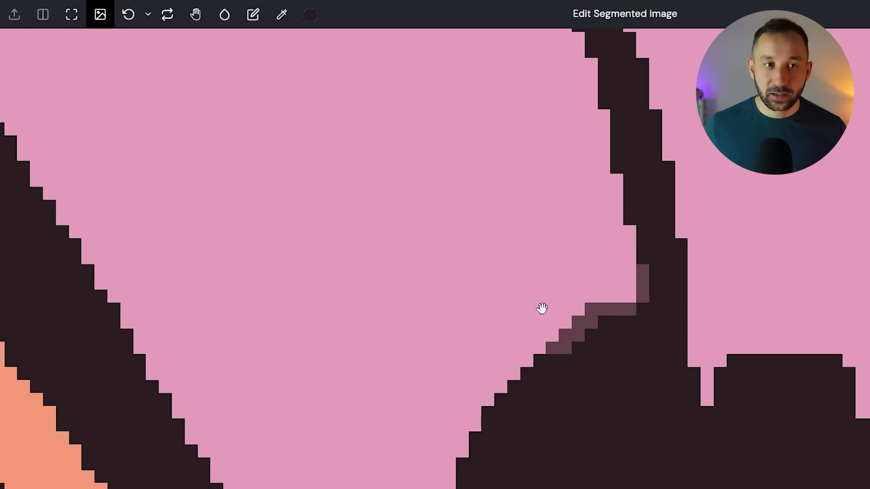
click(226, 22)
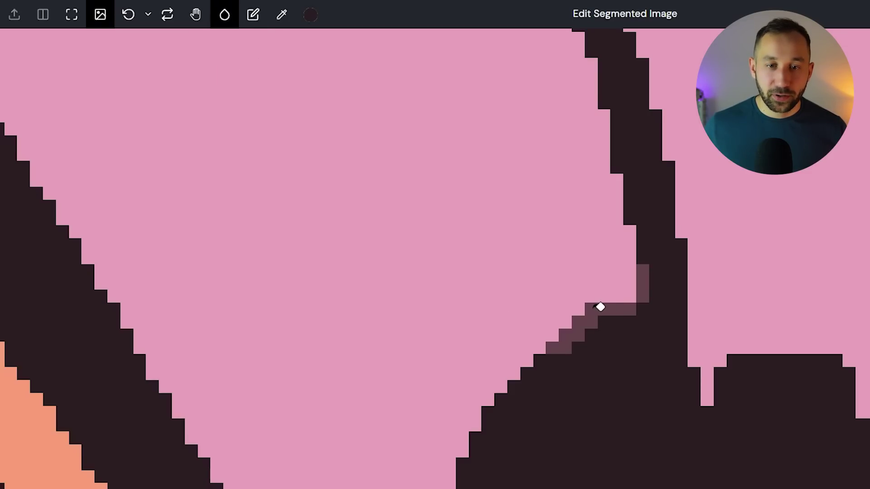
click(600, 307)
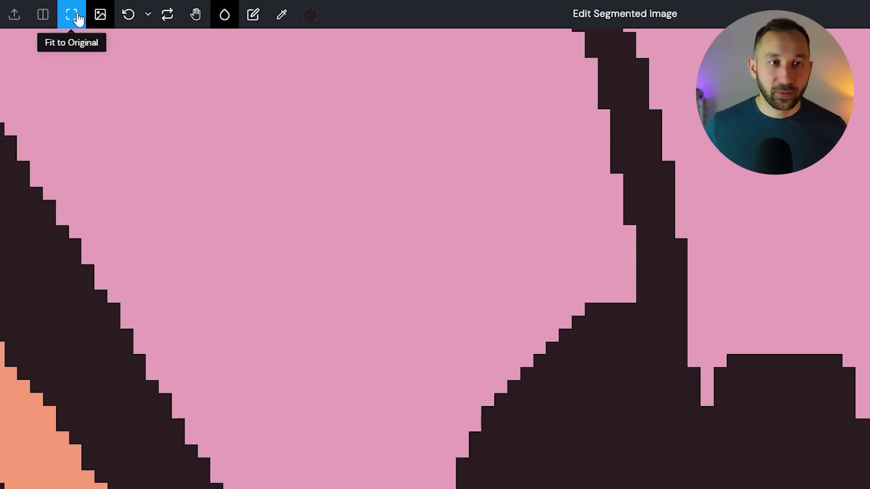
- Pan and zoom the segmented image to the upper wing's top outline
click(194, 17)
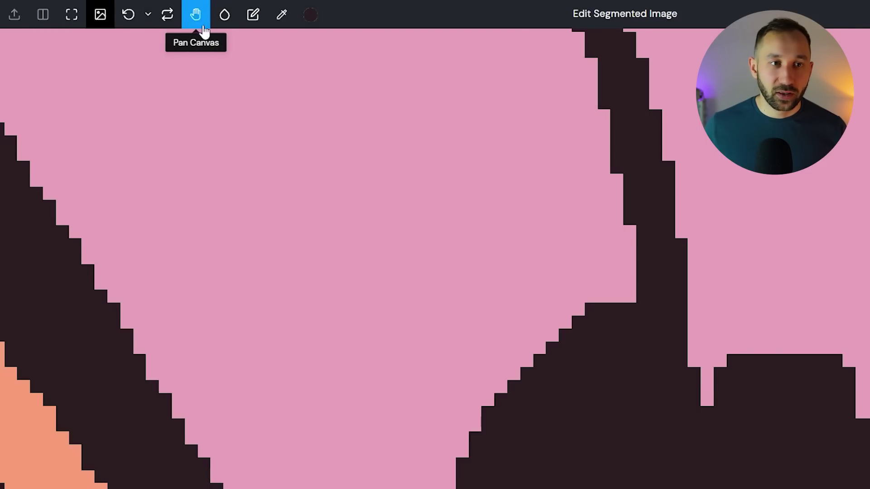
drag(336, 301, 638, 307)
scroll(638, 307, down, 5)
scroll(555, 310, up, 3)
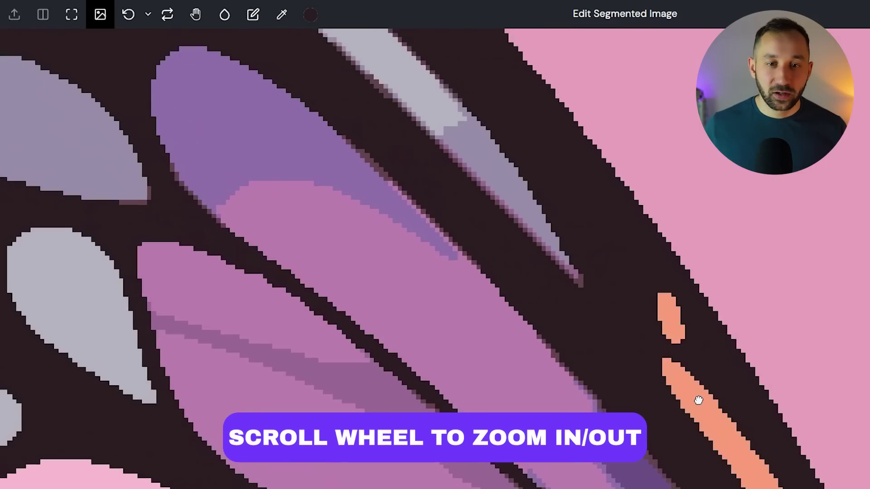
scroll(558, 323, up, 1)
scroll(558, 321, down, 5)
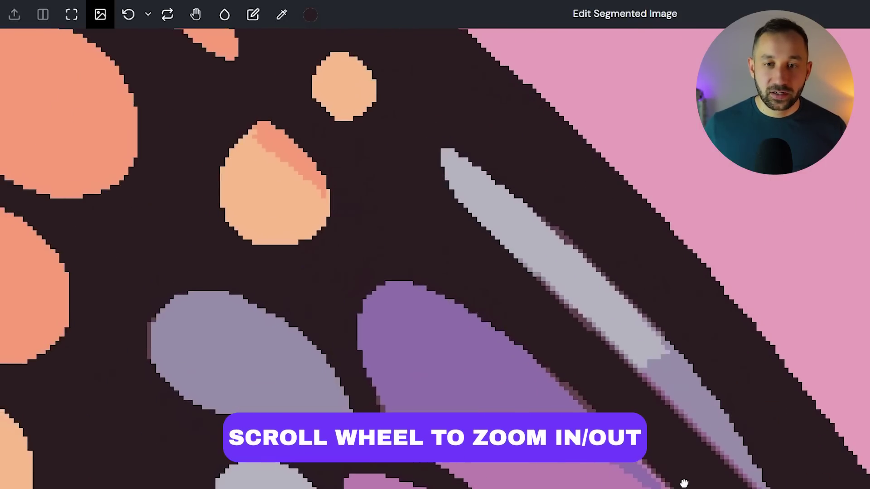
scroll(499, 346, up, 2)
scroll(500, 346, up, 6)
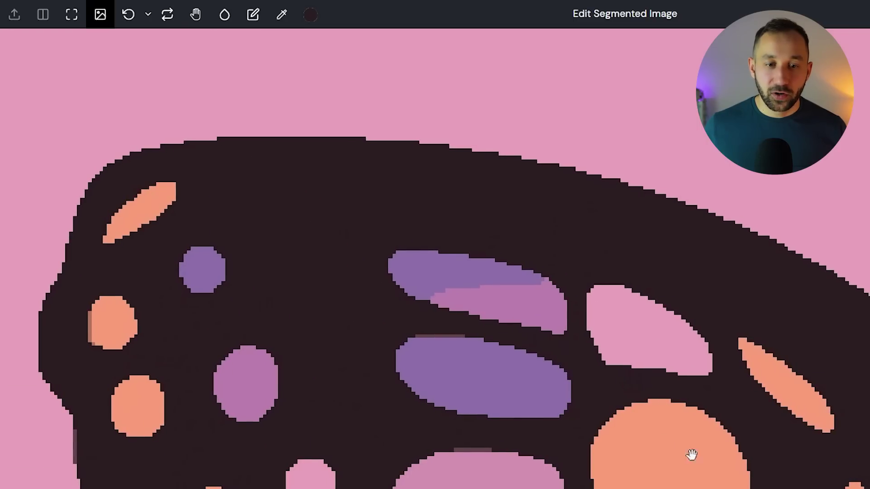
scroll(277, 208, up, 4)
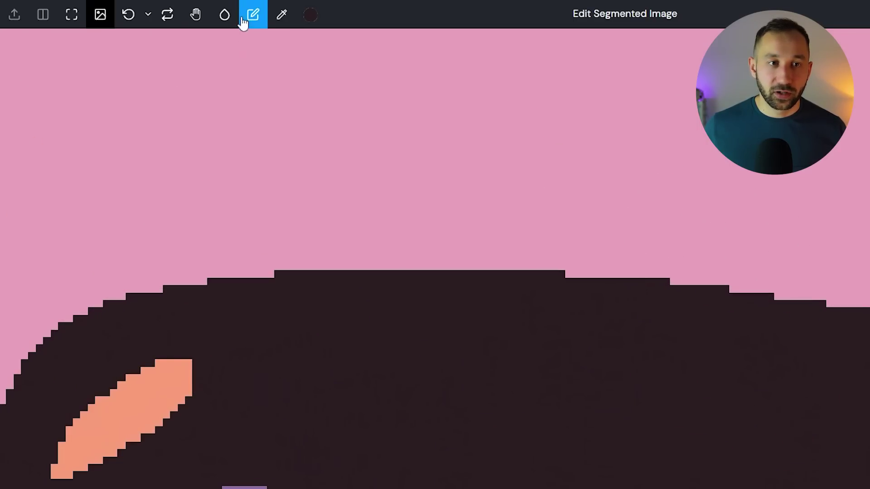
- Draw dark pixels with the Pencil along the wing's top edge, forming a small bump
click(253, 14)
scroll(333, 273, up, 2)
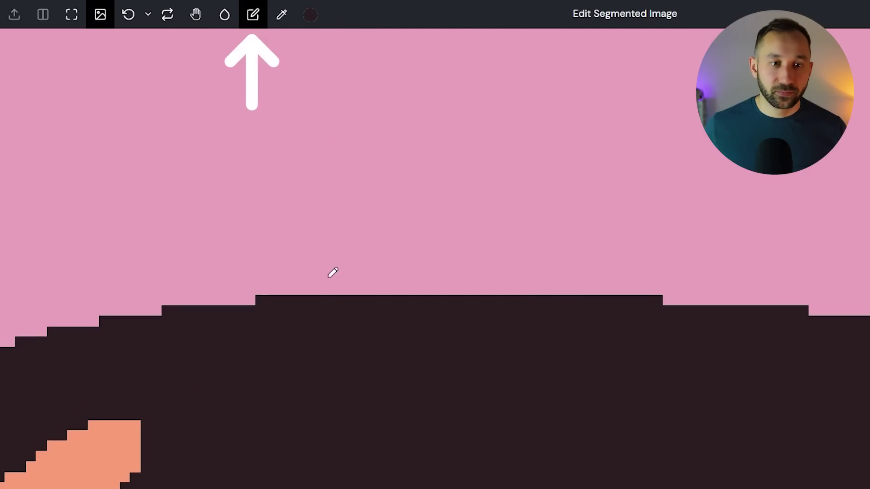
mouse_move(301, 287)
mouse_down()
mouse_move(595, 284)
mouse_move(564, 290)
mouse_move(498, 266)
mouse_move(428, 272)
mouse_move(539, 278)
mouse_up()
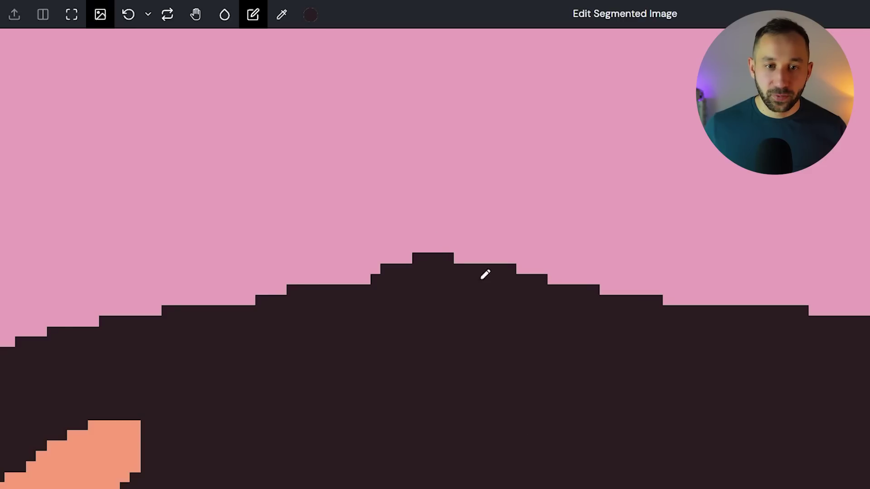
scroll(505, 338, down, 5)
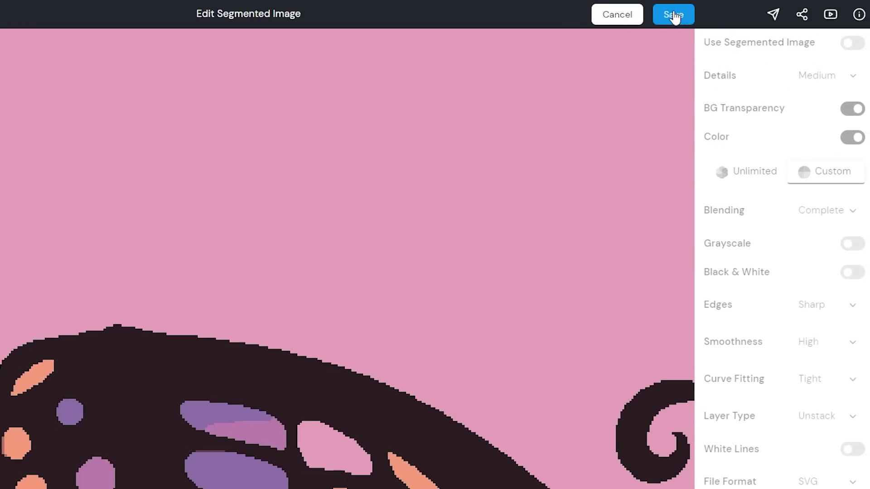
- Save the edited segmentation, re-vectorize the butterfly, and zoom around the side-by-side comparison
click(673, 15)
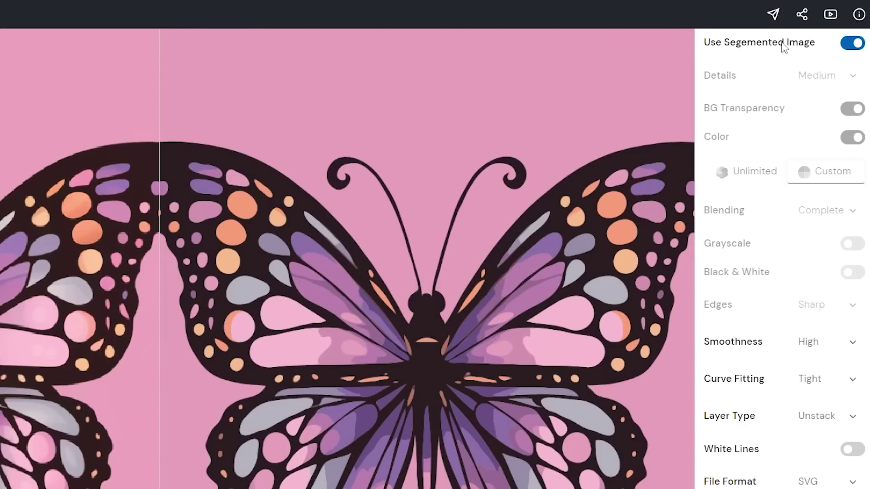
scroll(844, 322, down, 5)
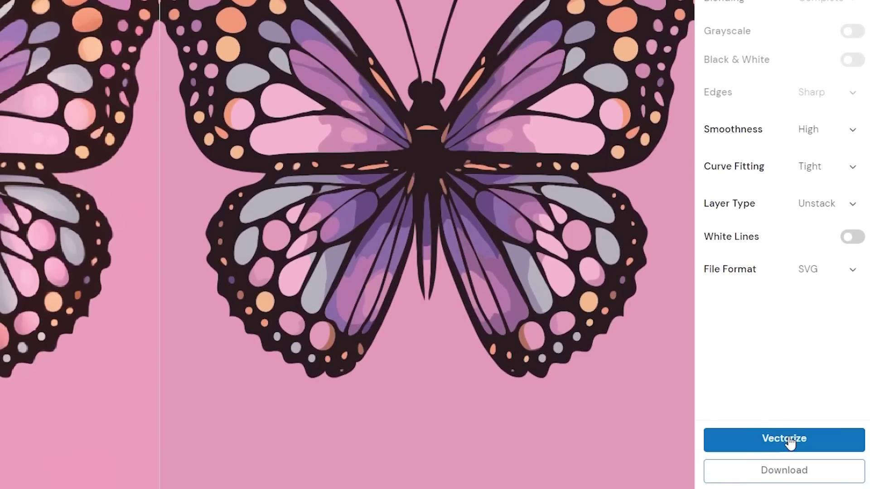
click(788, 440)
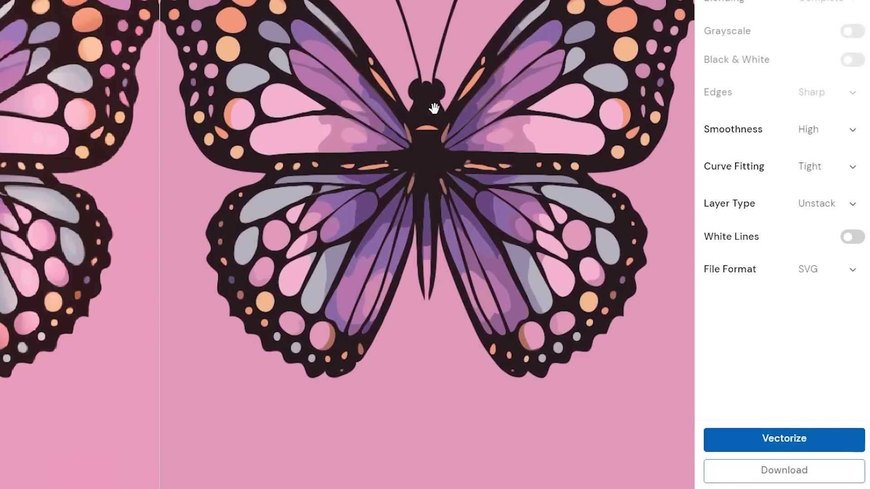
scroll(415, 86, up, 10)
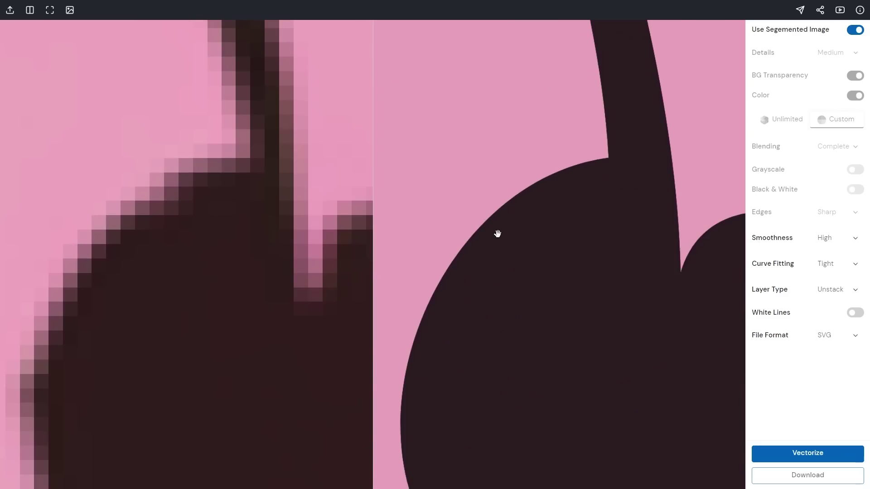
scroll(606, 270, down, 5)
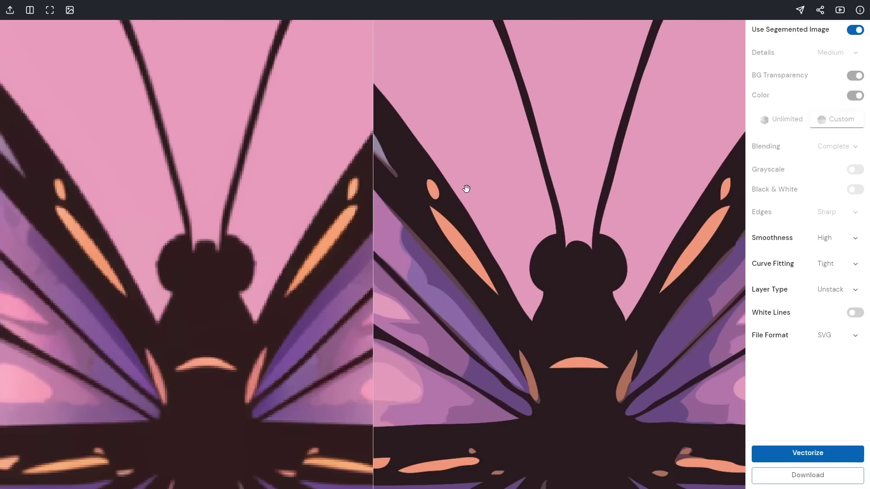
scroll(588, 204, up, 6)
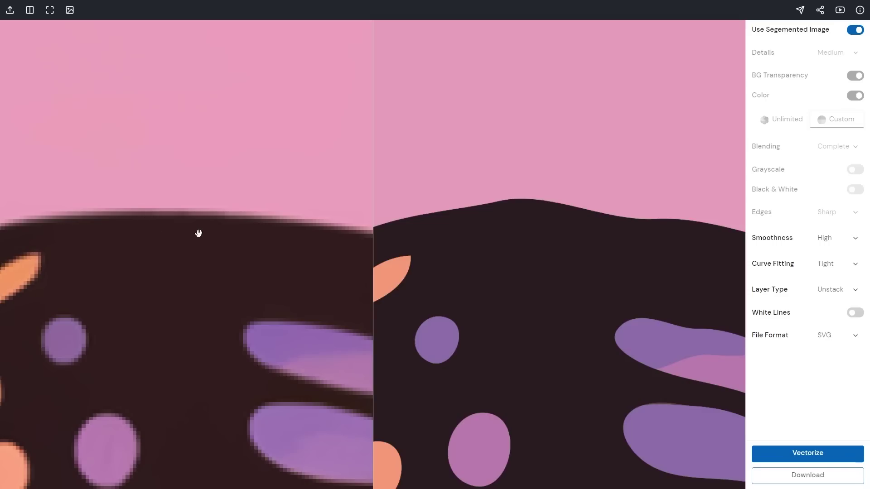
scroll(520, 200, down, 3)
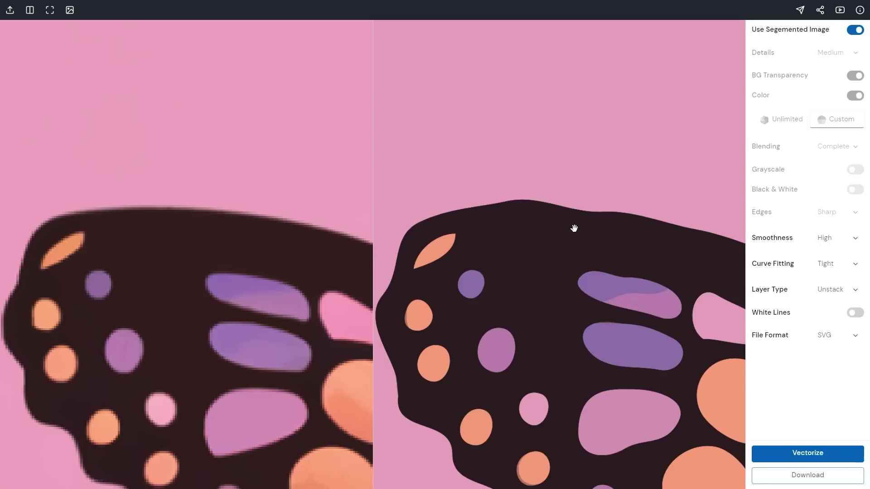
scroll(550, 222, down, 5)
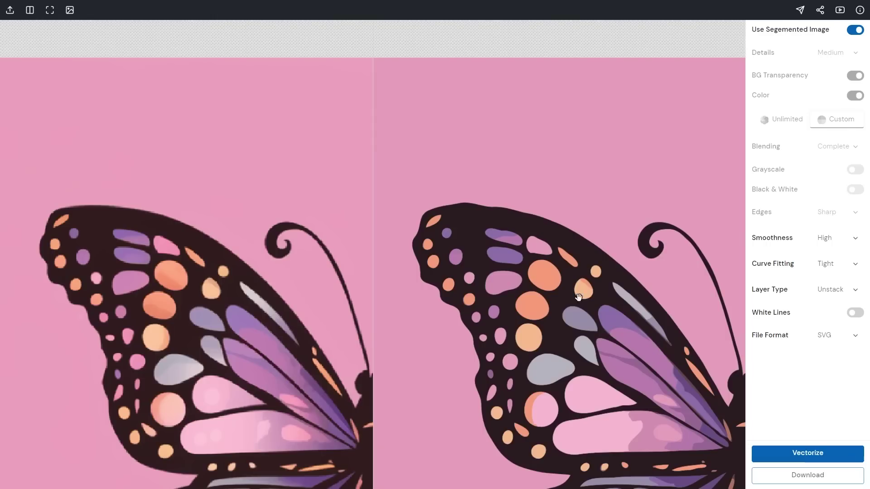
scroll(578, 297, down, 5)
scroll(575, 305, up, 3)
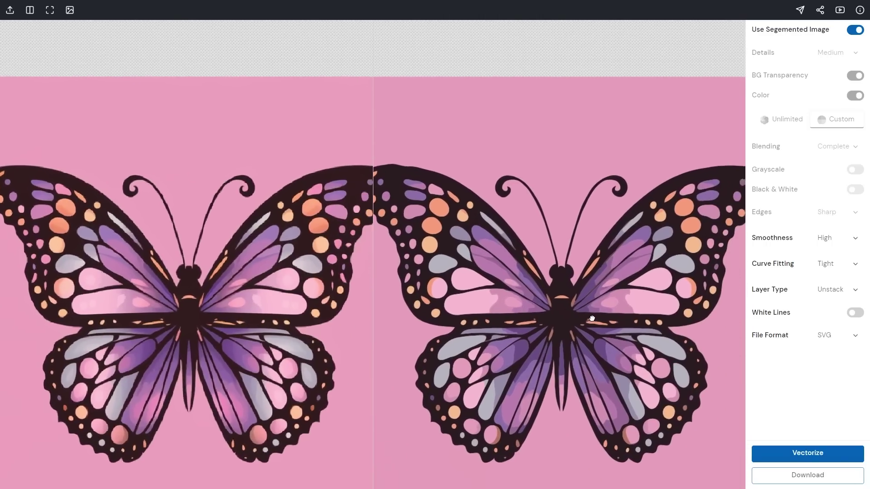
drag(592, 318, 587, 315)
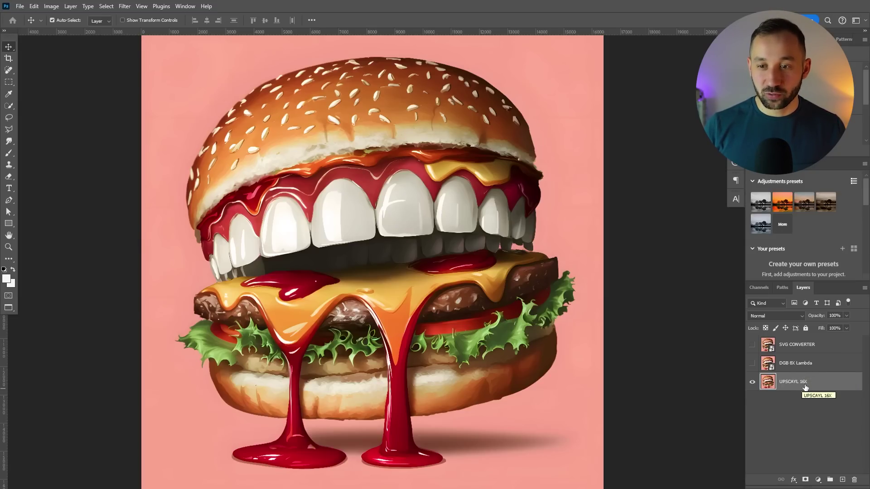
- Pan to the burger's top edge and turn on the DGB 8X Lambda and SVG CONVERTER layers
scroll(335, 126, up, 2)
drag(453, 135, 511, 229)
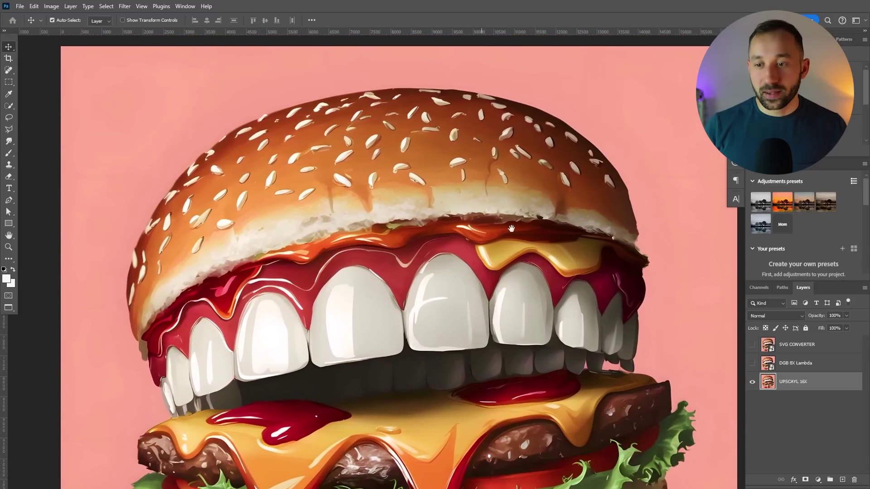
click(796, 364)
click(753, 365)
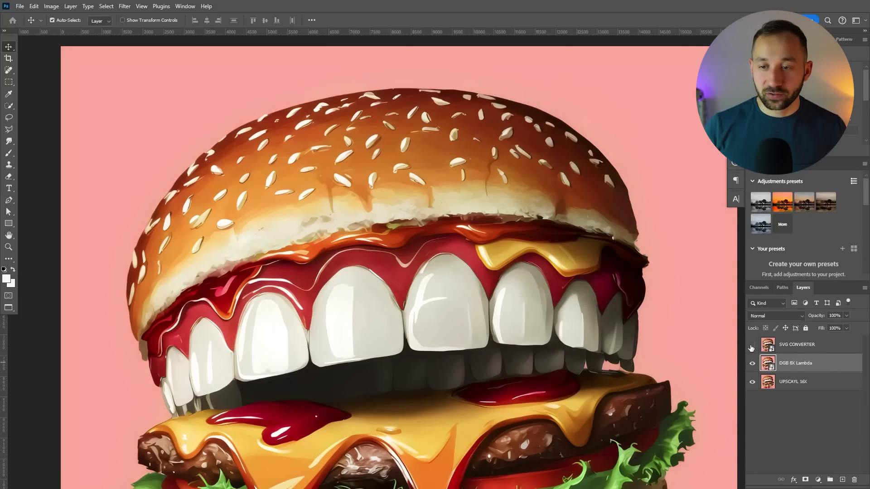
click(752, 345)
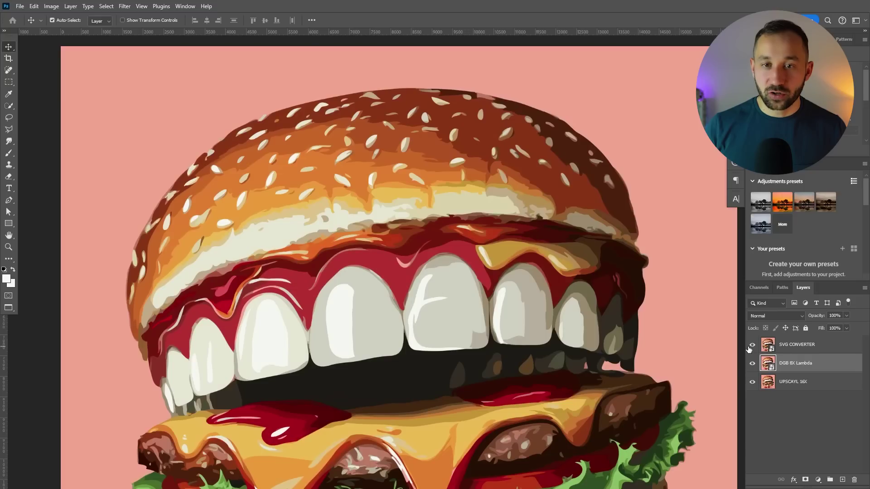
scroll(499, 213, down, 2)
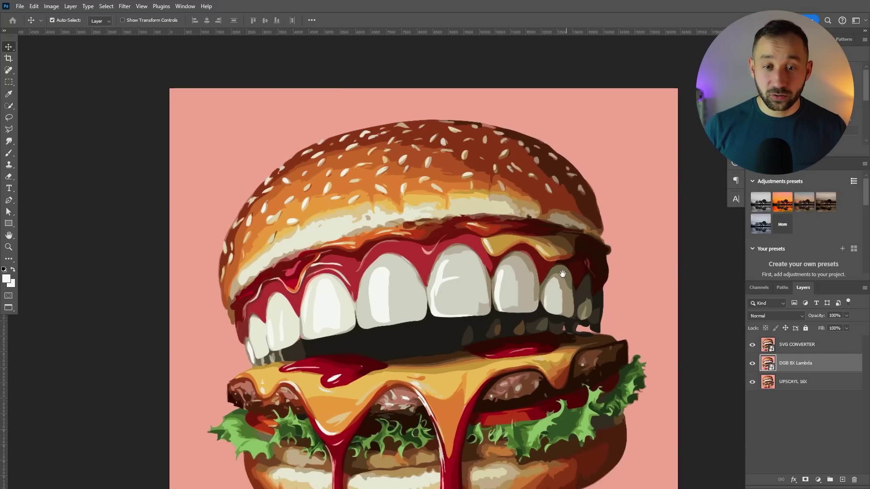
scroll(562, 273, down, 2)
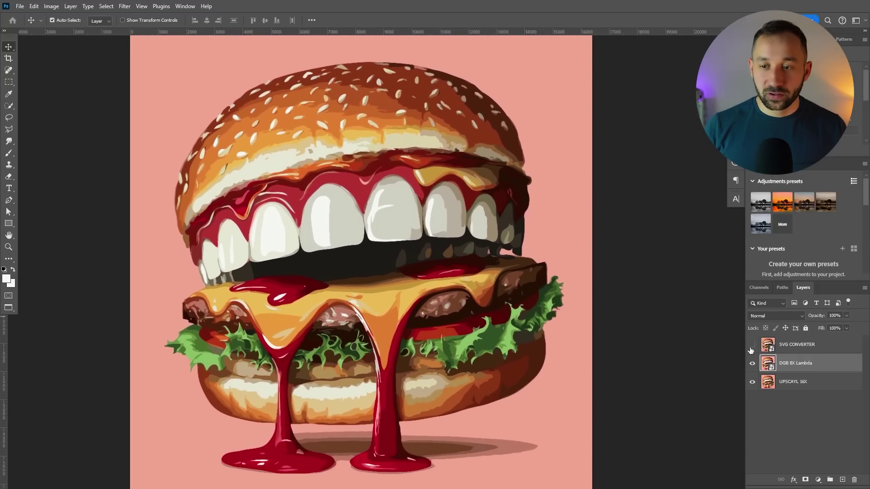
- Hide SVG CONVERTER and repeatedly toggle DGB 8X Lambda to compare it with UPSCAYL 16X
click(751, 347)
click(753, 363)
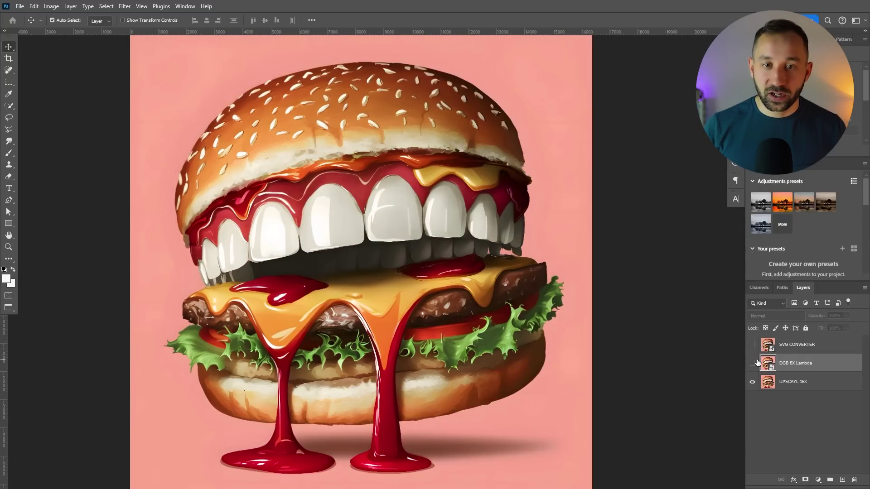
click(753, 363)
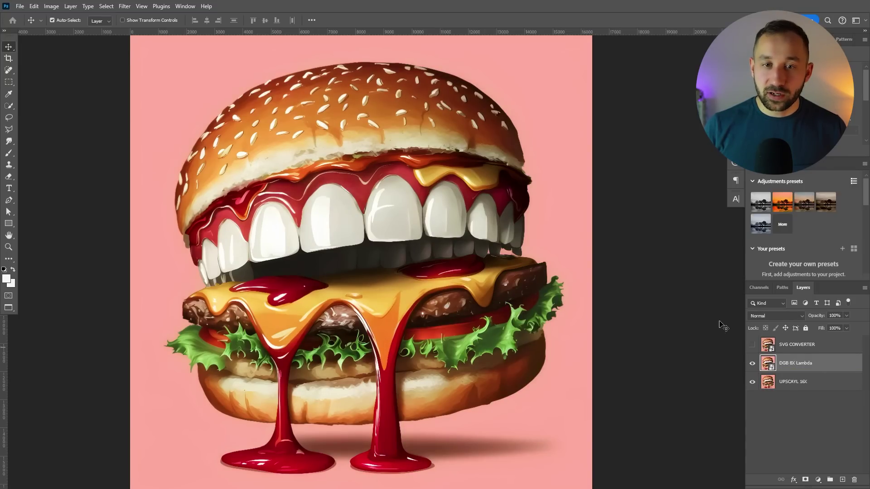
click(753, 363)
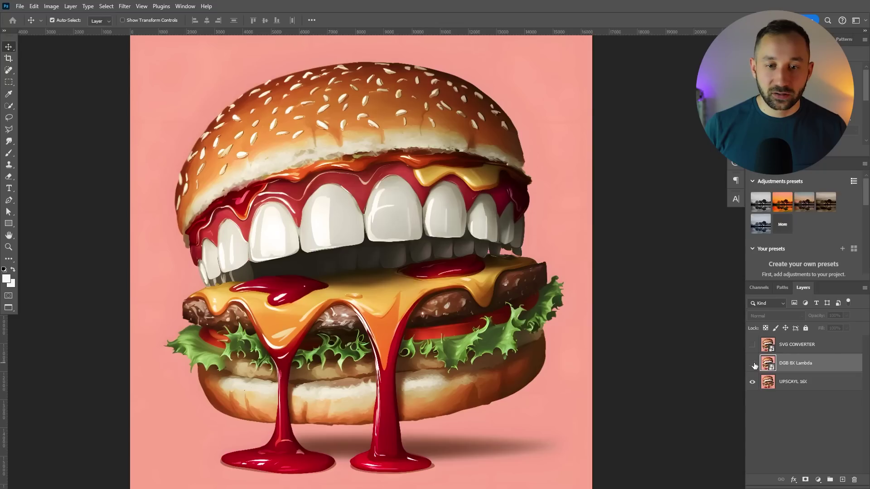
click(753, 363)
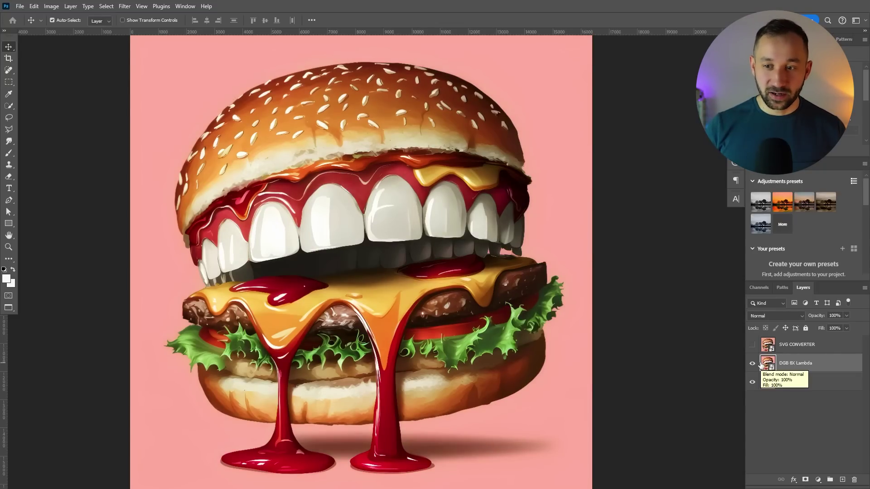
click(753, 363)
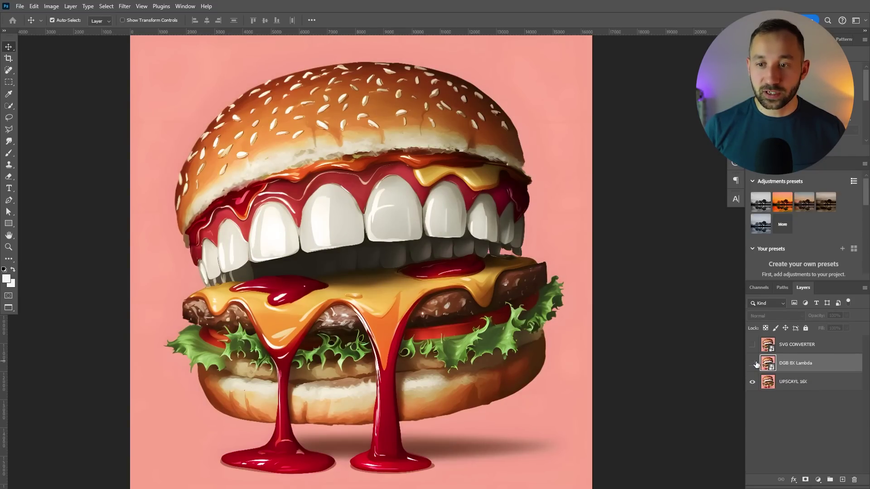
click(753, 363)
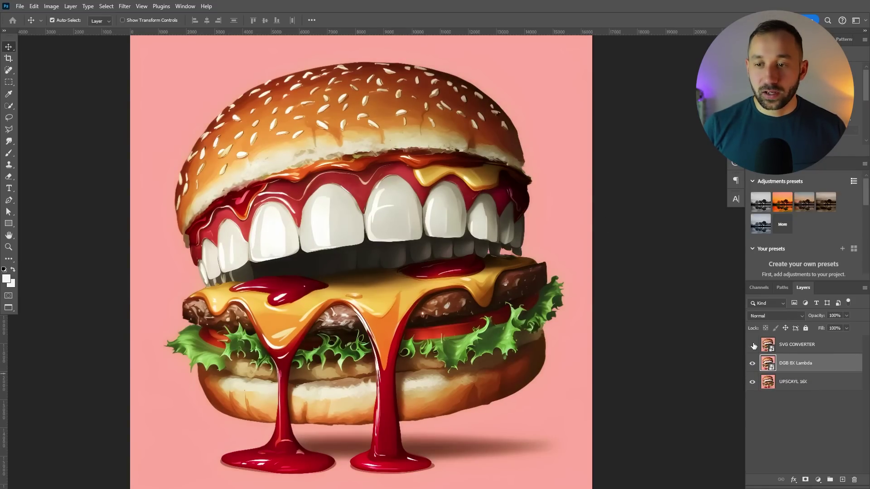
- Show the posterized SVG CONVERTER layer and zoom in and out to inspect it
click(753, 346)
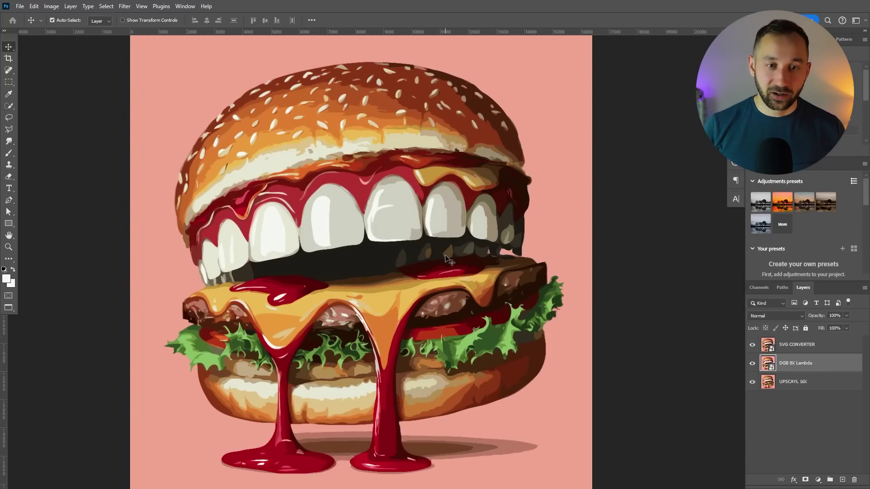
scroll(346, 143, up, 5)
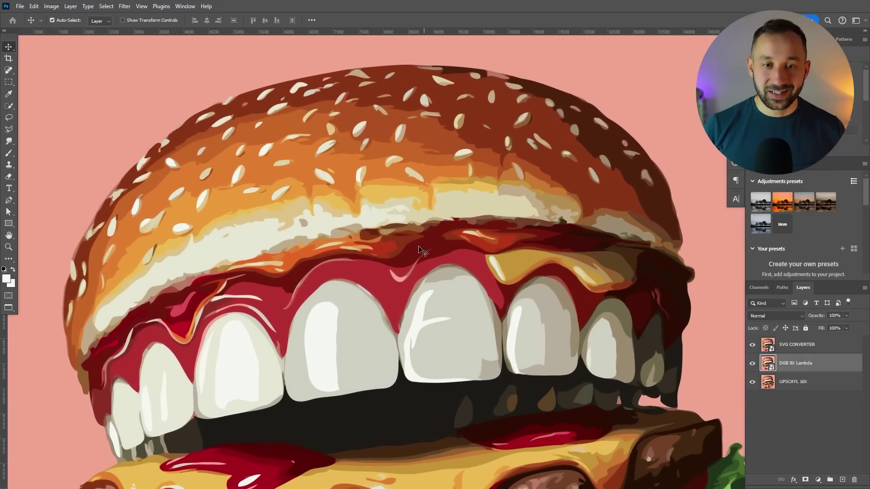
scroll(267, 168, up, 2)
scroll(272, 172, down, 3)
scroll(524, 335, down, 8)
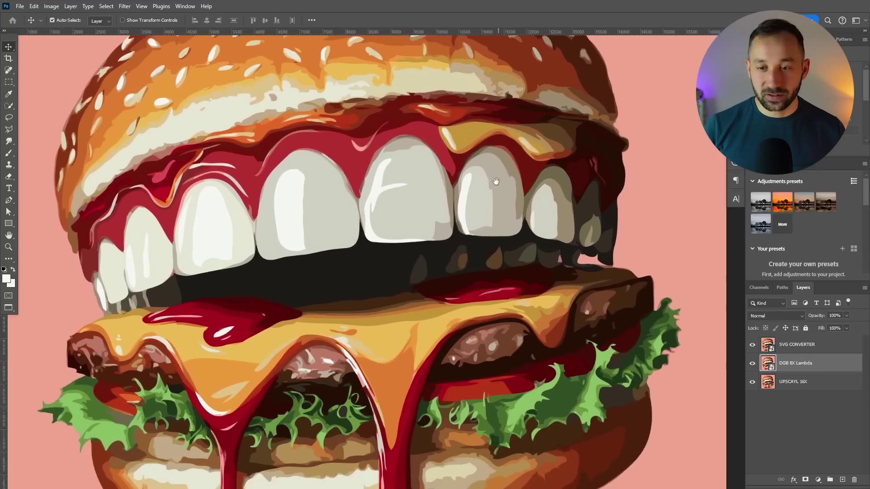
scroll(226, 190, up, 2)
scroll(225, 191, down, 4)
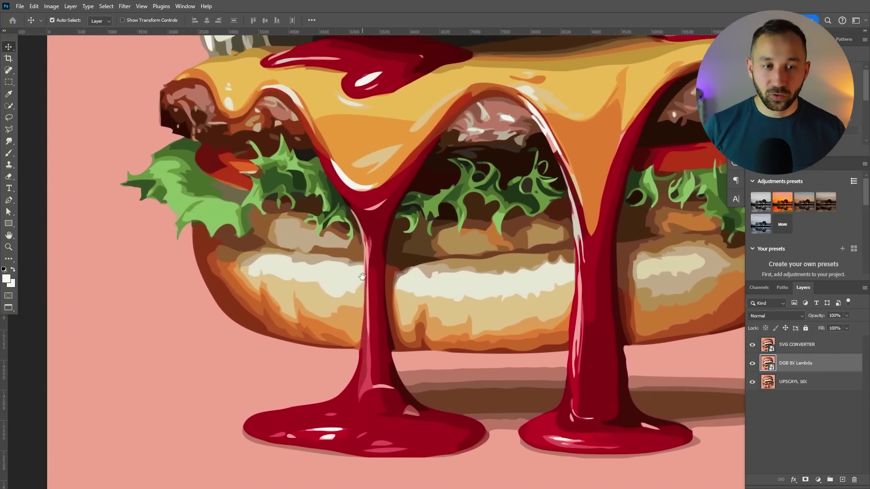
scroll(489, 340, up, 2)
scroll(489, 340, down, 2)
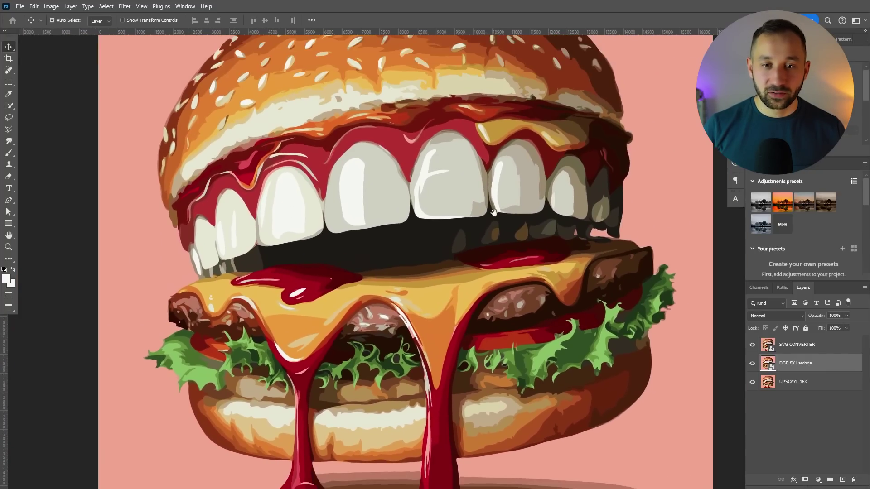
scroll(480, 327, up, 3)
- Toggle SVG CONVERTER, then hide it and DGB 8X Lambda, leaving only UPSCAYL 16X visible
click(752, 345)
scroll(505, 276, down, 3)
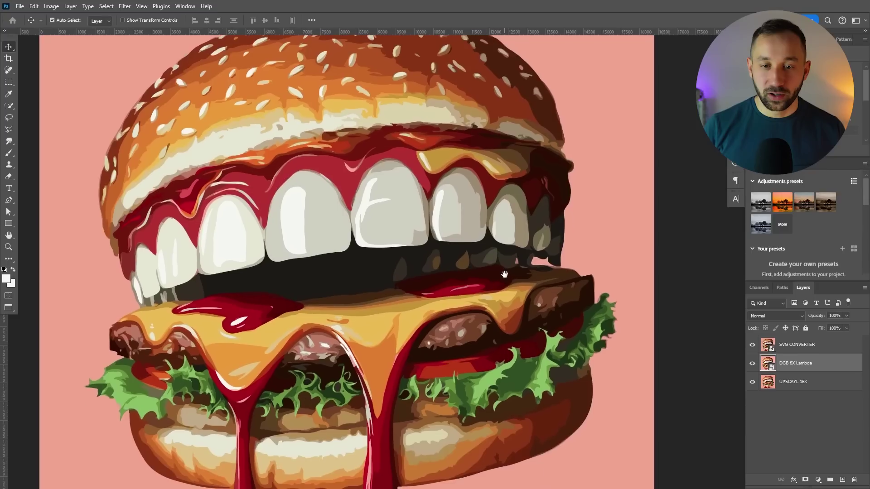
click(752, 345)
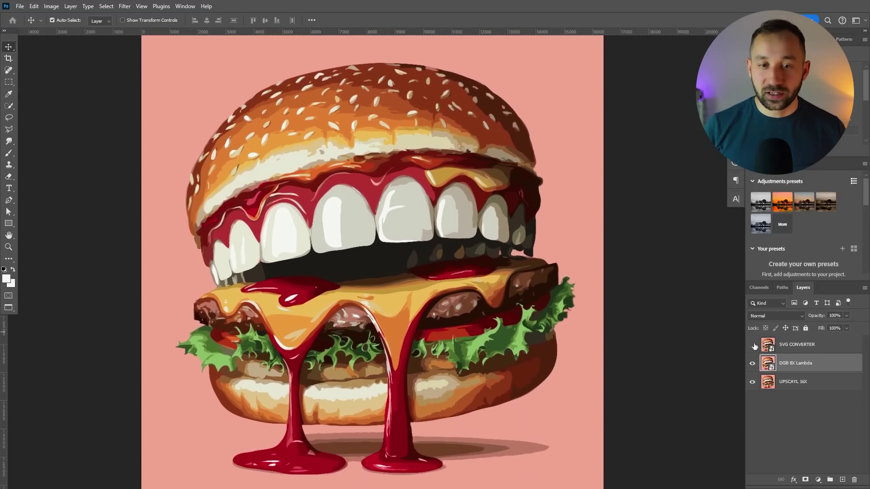
click(752, 345)
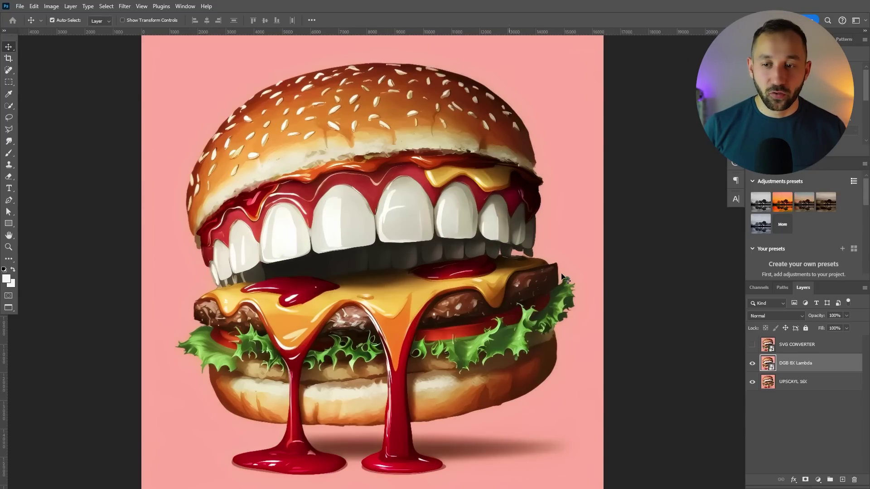
click(752, 364)
- Zoom and pan in close on the ketchup puddle and its drips
drag(332, 371, 359, 316)
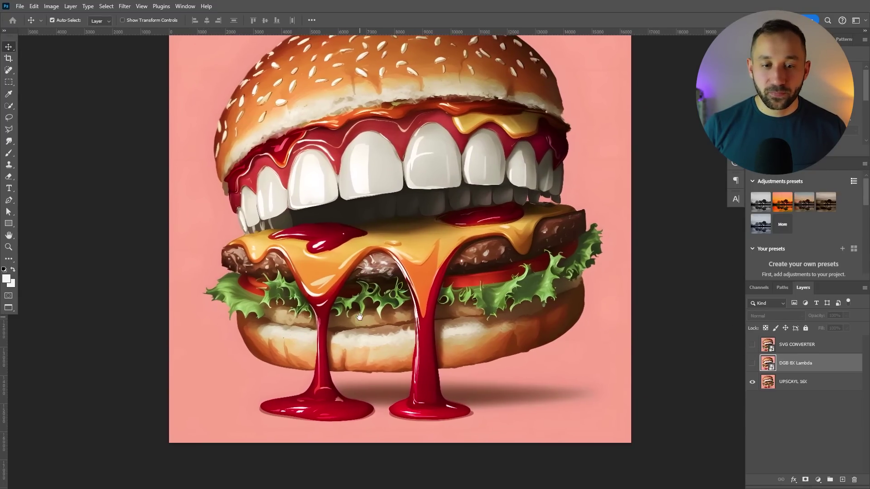
scroll(293, 442, up, 8)
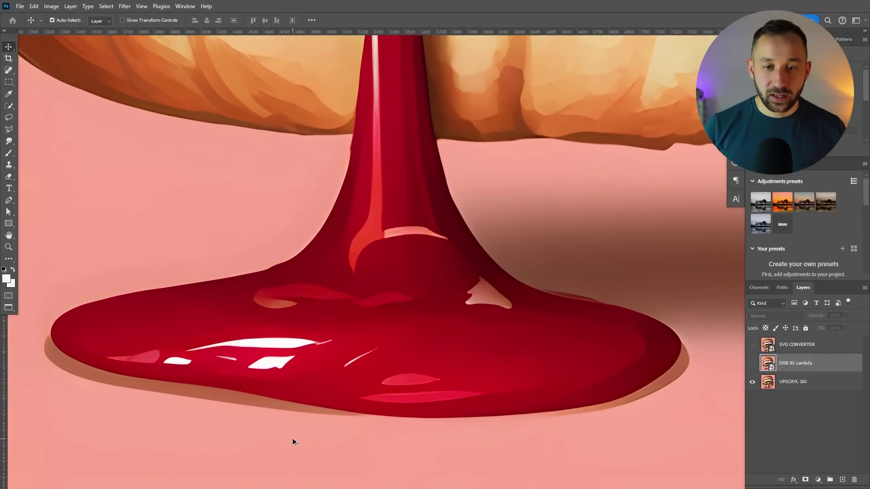
scroll(273, 344, up, 5)
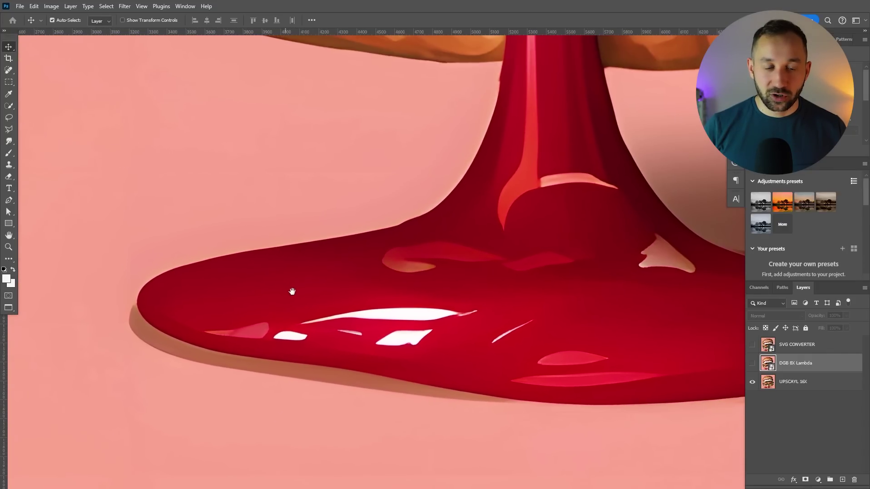
drag(291, 291, 291, 285)
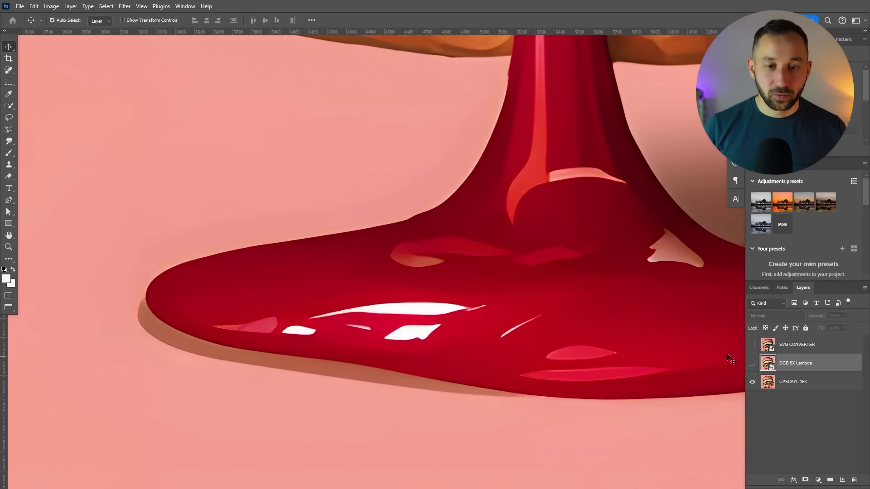
scroll(71, 238, up, 6)
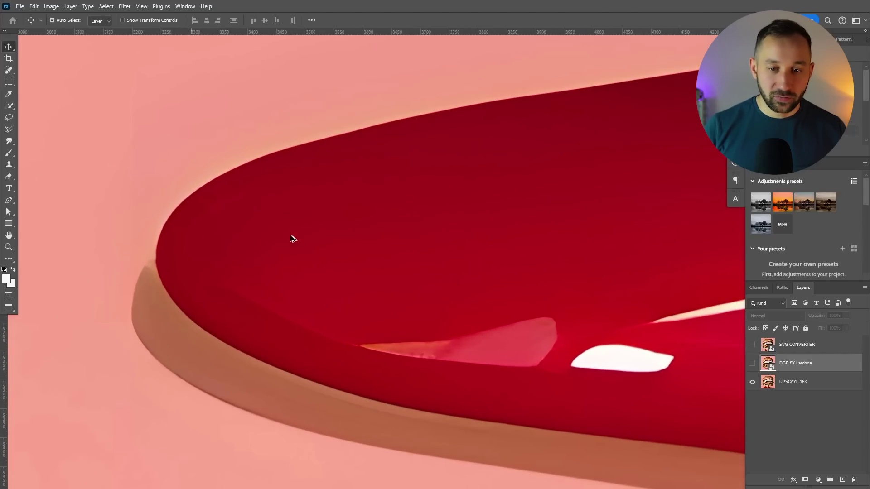
scroll(215, 245, down, 5)
scroll(260, 254, up, 1)
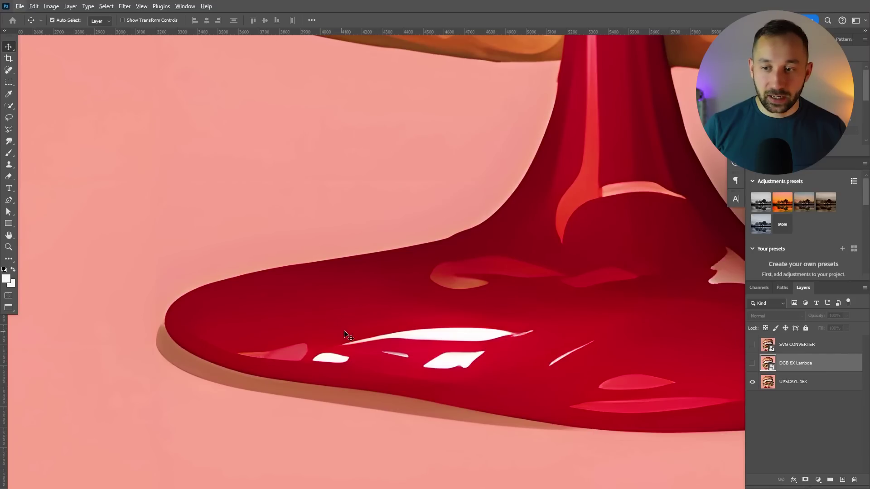
- Toggle DGB 8X Lambda on and off against UPSCAYL 16X, ending with DGB 8X Lambda visible
click(752, 364)
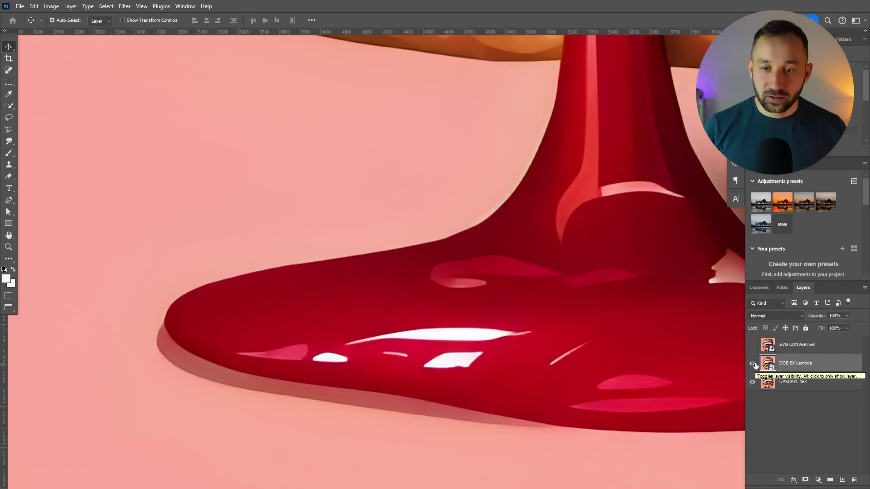
click(754, 364)
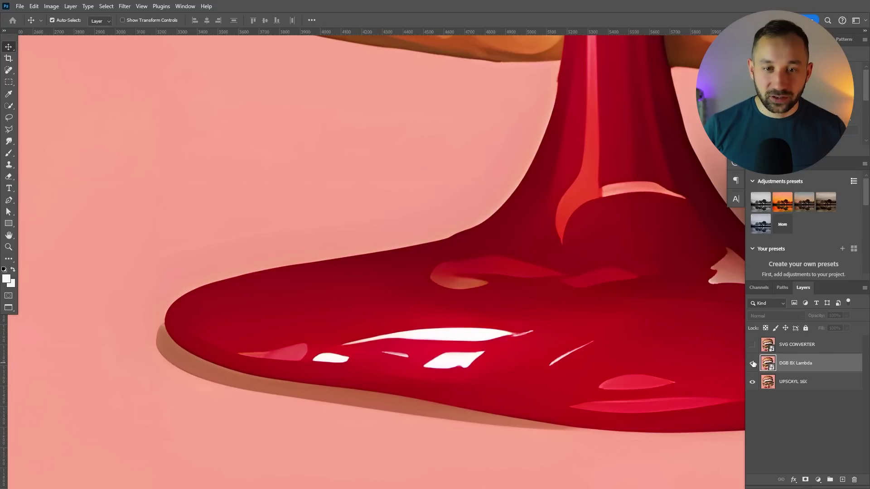
click(753, 364)
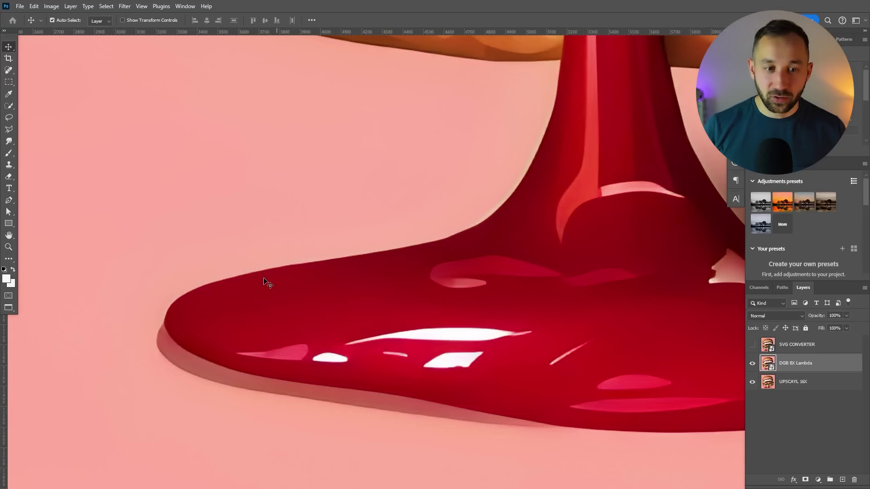
scroll(165, 309, up, 2)
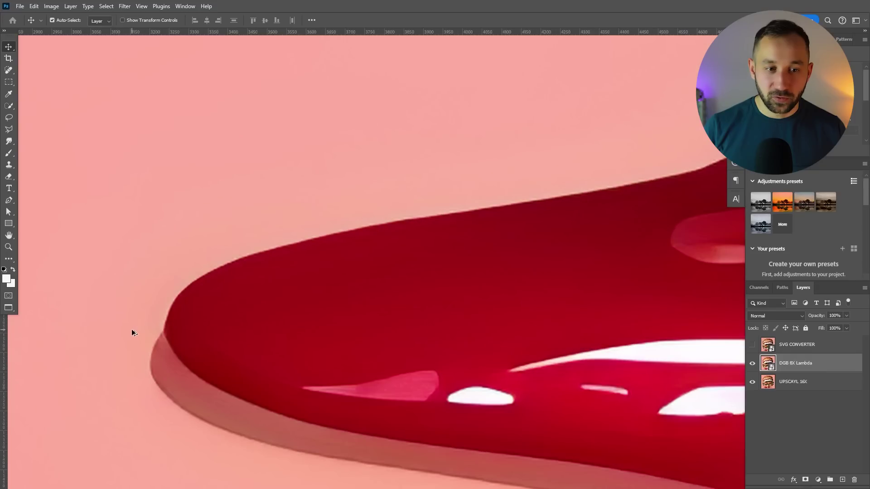
click(753, 365)
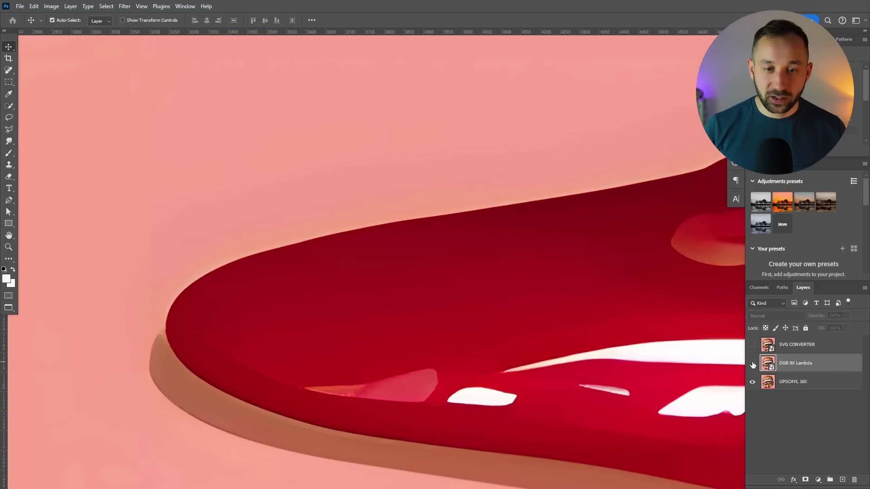
click(753, 365)
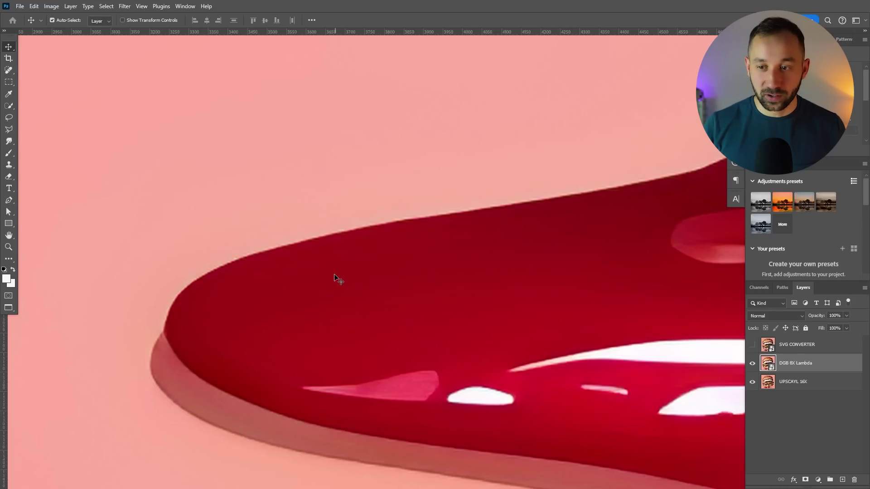
scroll(312, 259, down, 4)
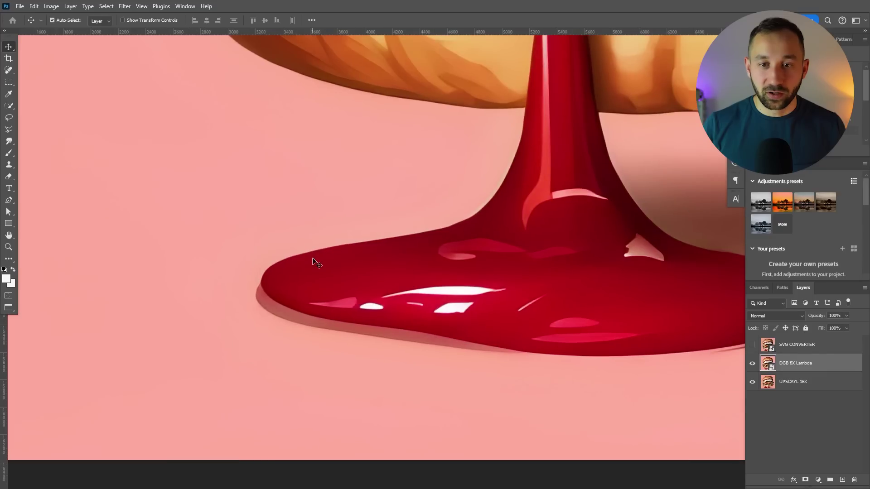
scroll(316, 263, up, 3)
click(753, 363)
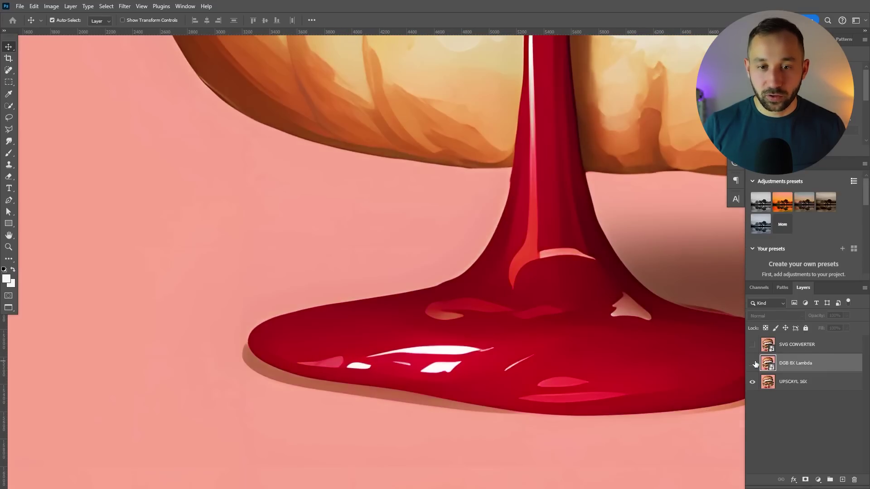
click(753, 363)
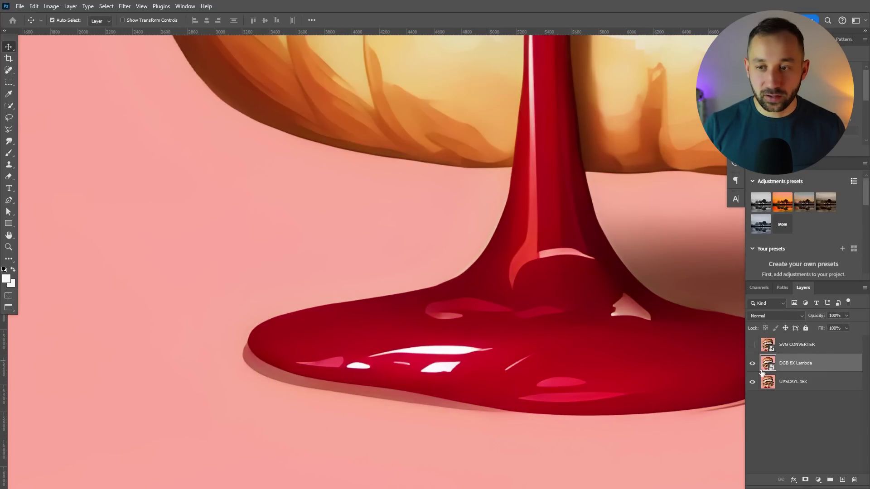
click(753, 363)
click(753, 363)
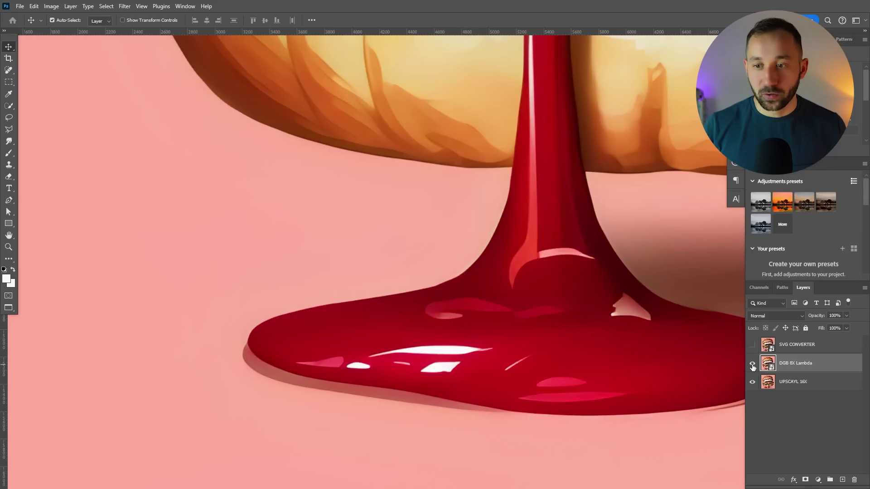
click(753, 367)
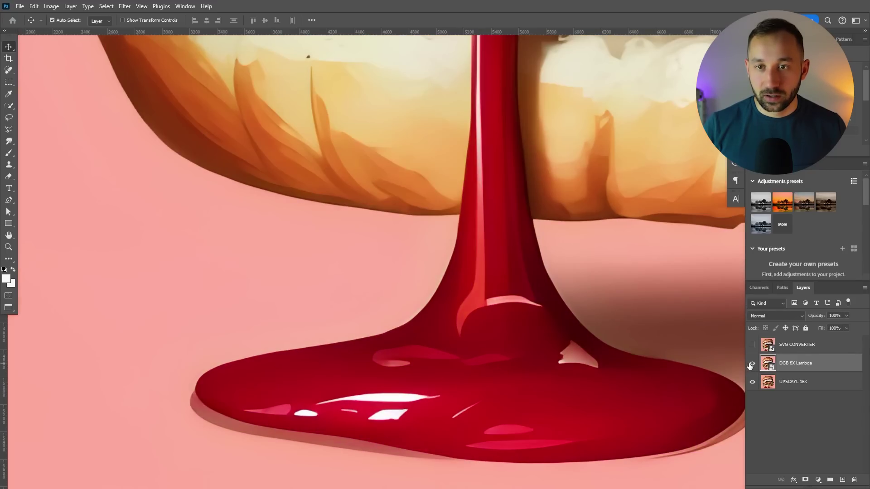
scroll(580, 138, up, 5)
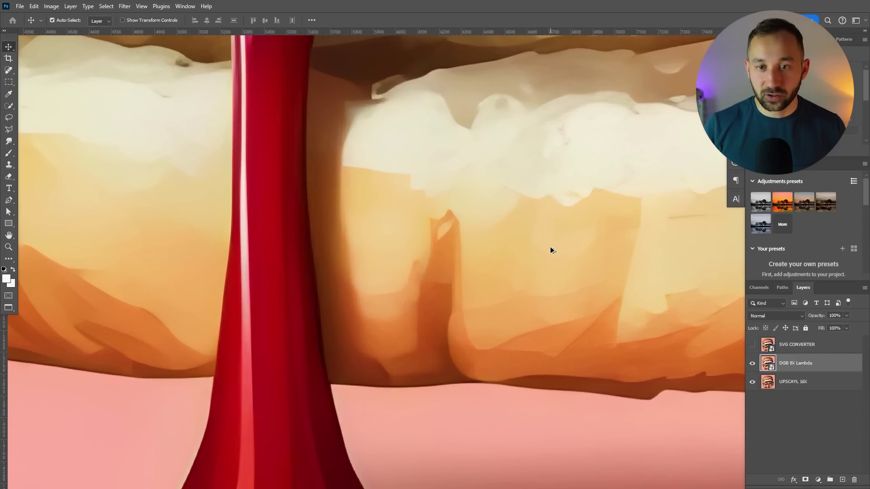
scroll(523, 251, up, 2)
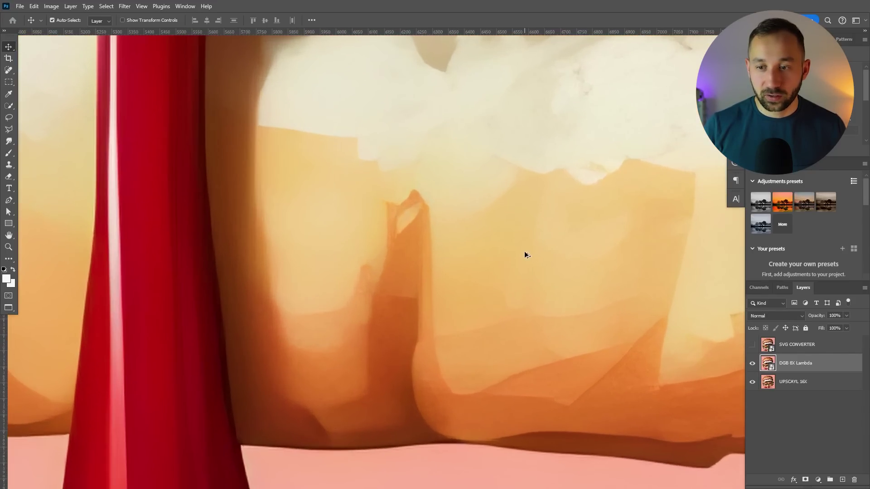
click(752, 363)
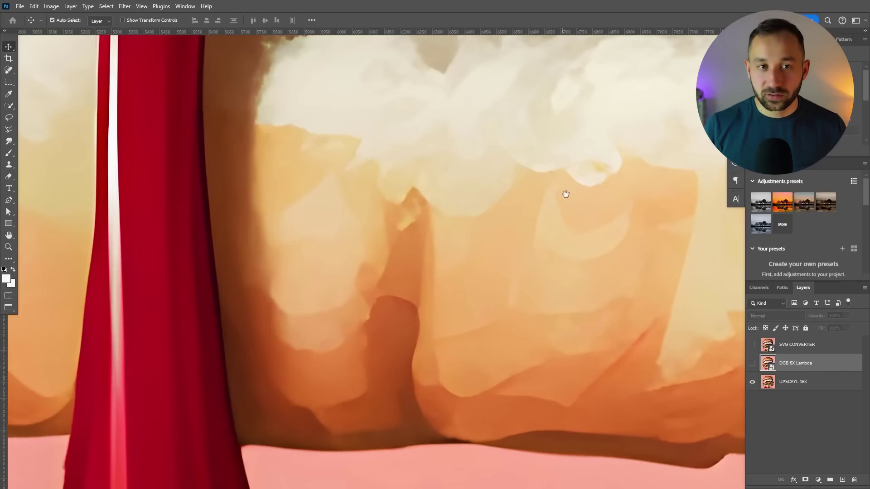
drag(563, 195, 445, 283)
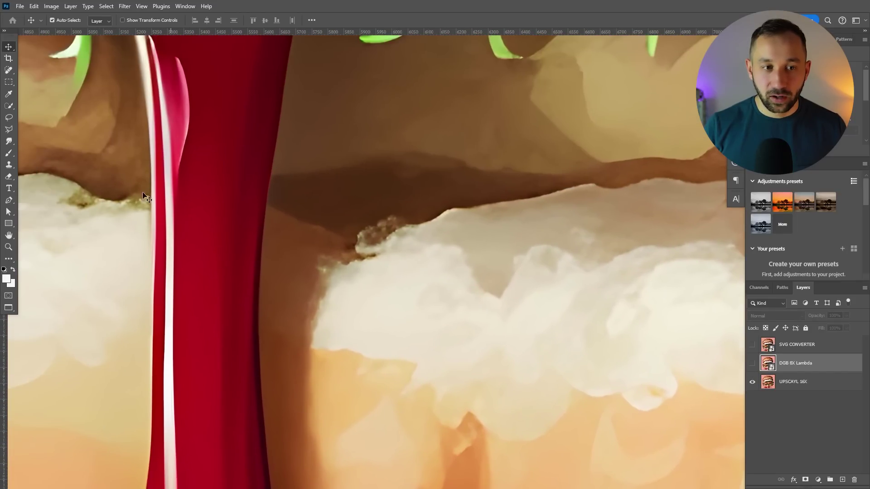
click(752, 364)
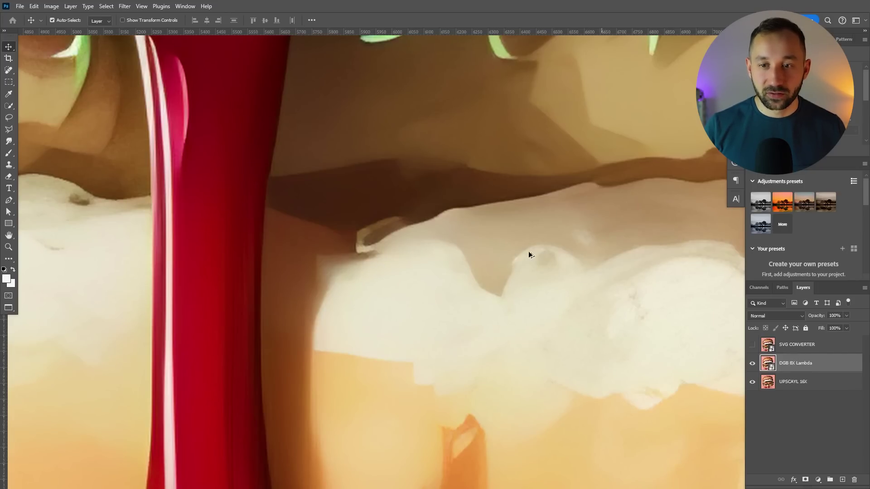
scroll(529, 251, down, 8)
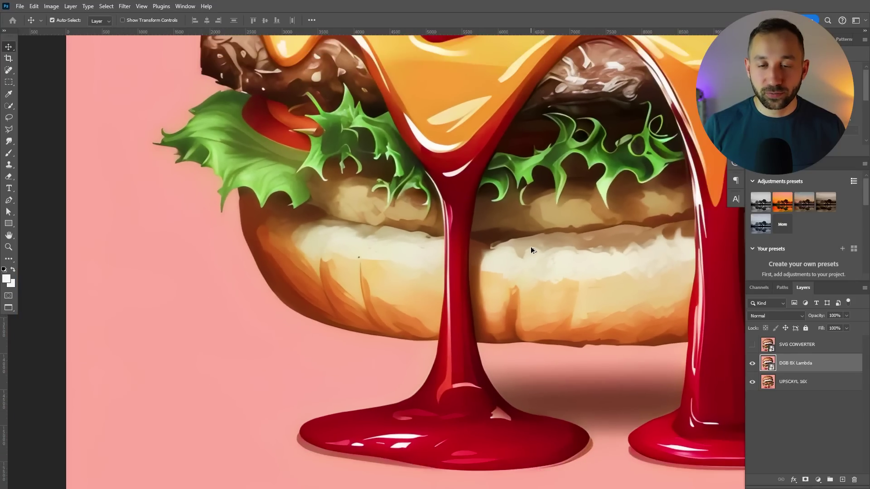
scroll(531, 250, down, 1)
scroll(571, 290, up, 3)
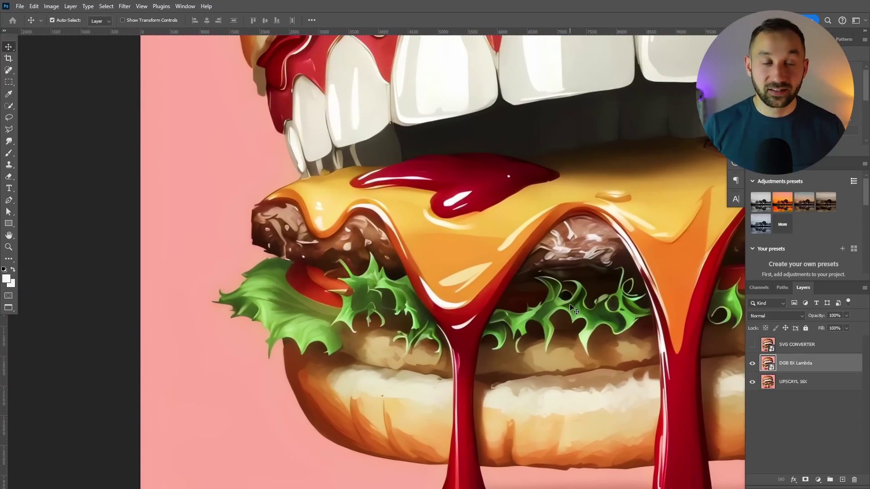
scroll(570, 306, down, 2)
scroll(317, 222, up, 3)
scroll(327, 244, up, 5)
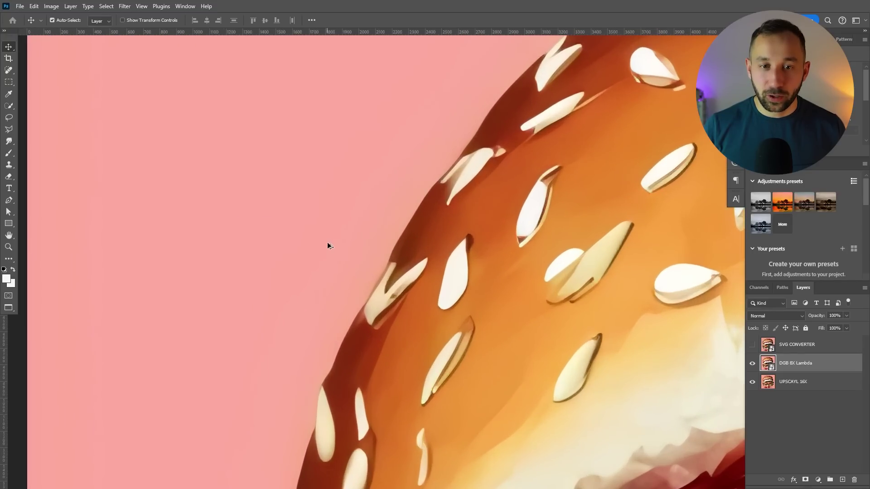
scroll(327, 245, up, 1)
scroll(517, 185, down, 2)
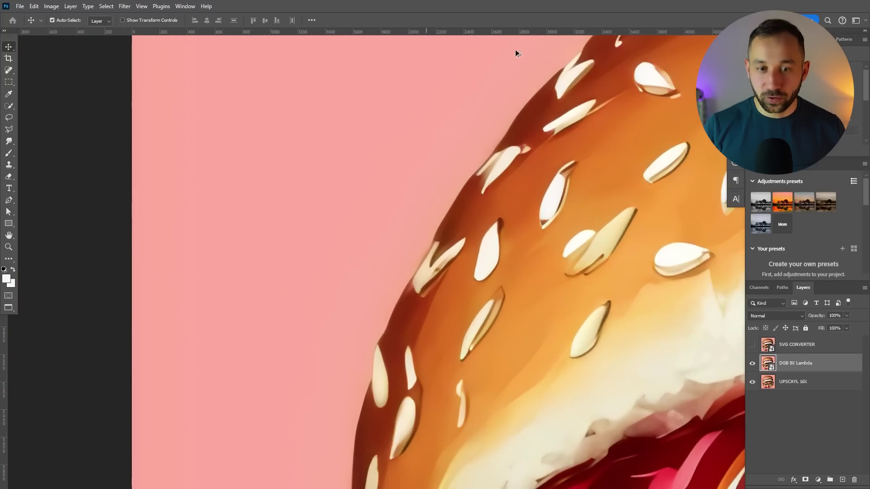
scroll(421, 201, up, 1)
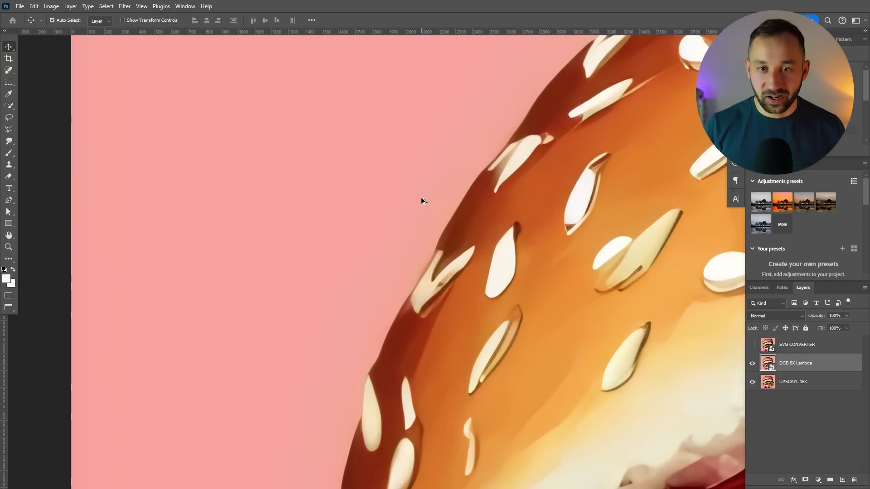
click(752, 364)
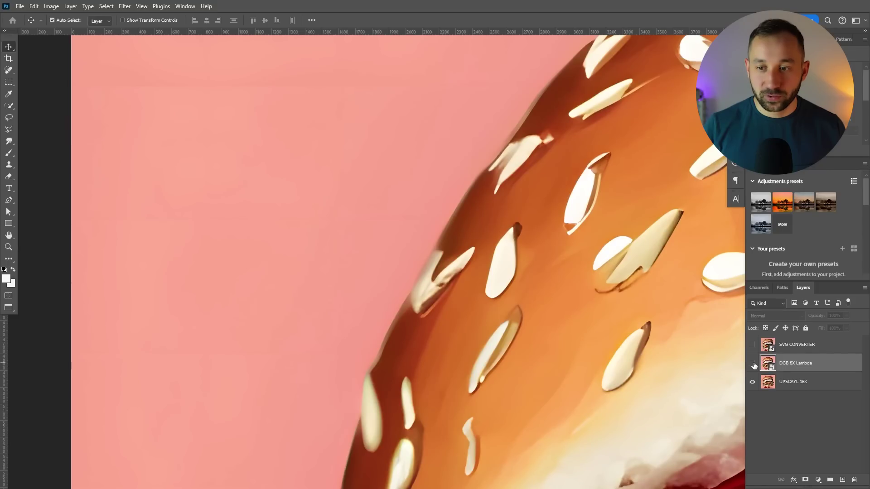
scroll(455, 211, up, 3)
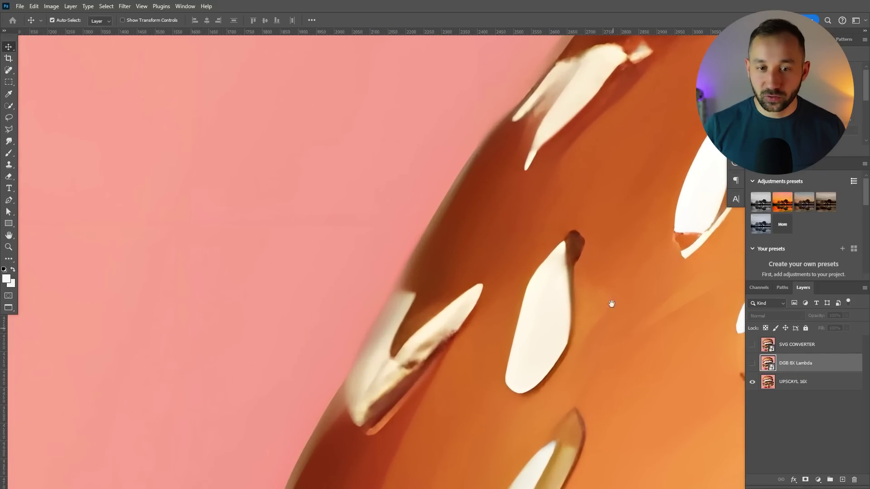
drag(612, 304, 616, 203)
click(752, 364)
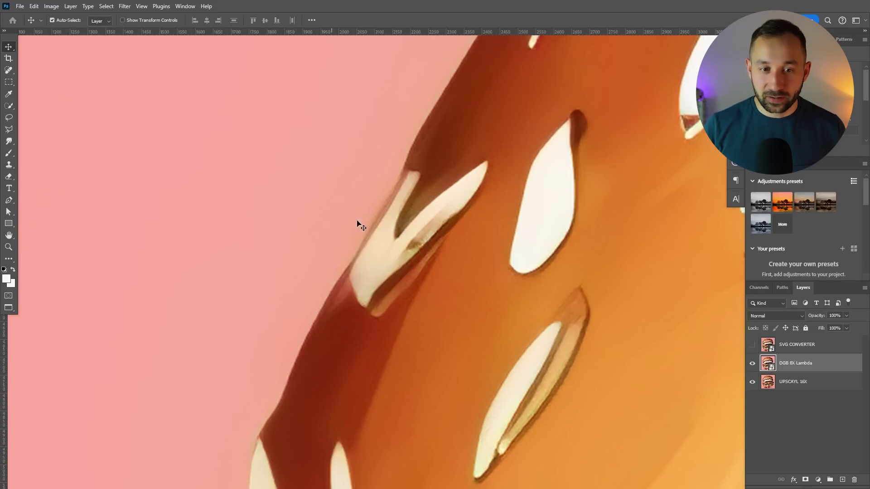
click(753, 364)
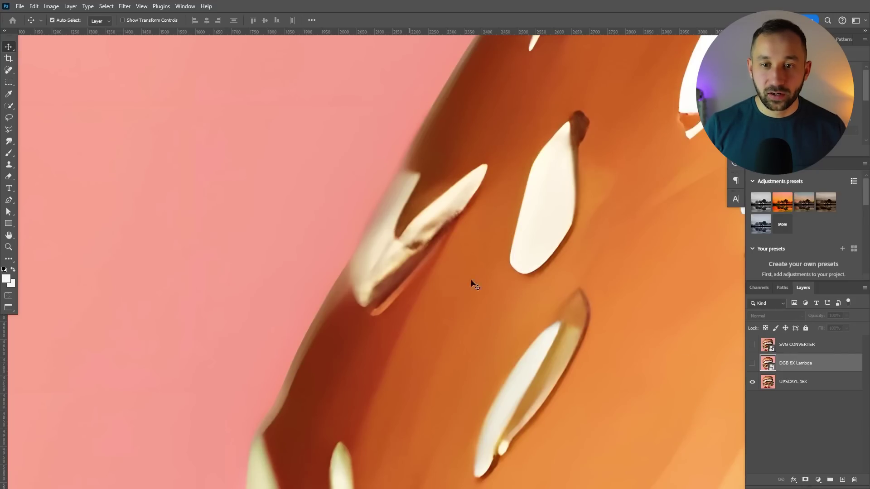
click(752, 364)
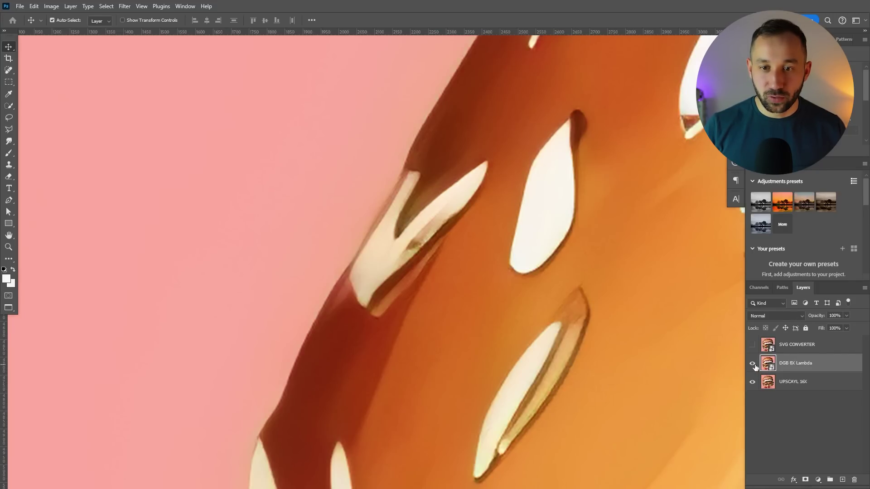
click(752, 364)
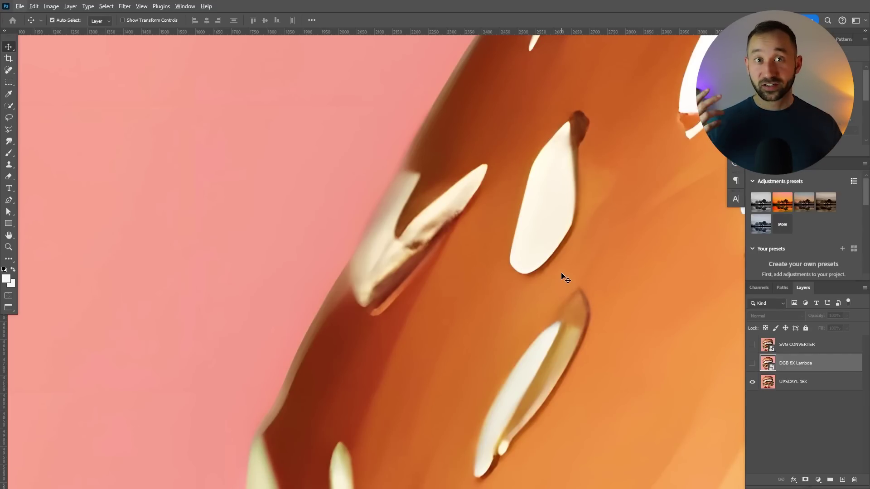
click(752, 365)
scroll(439, 292, down, 5)
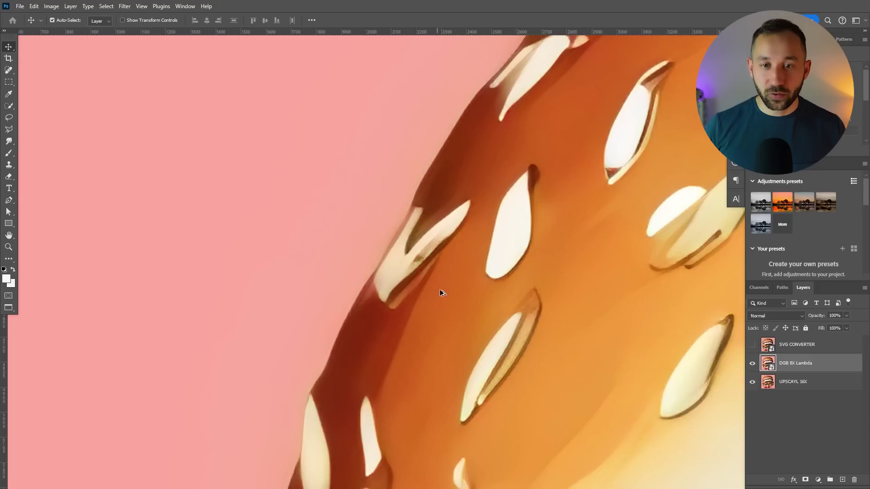
scroll(561, 219, down, 3)
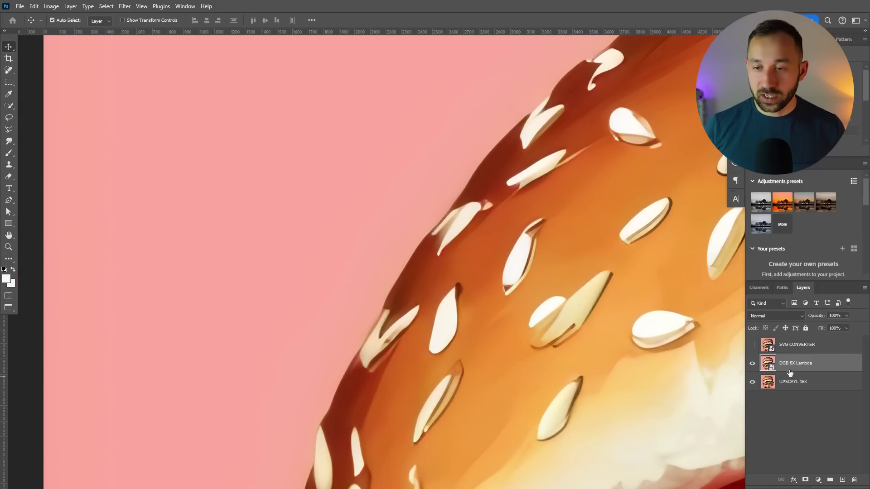
click(753, 365)
click(753, 365)
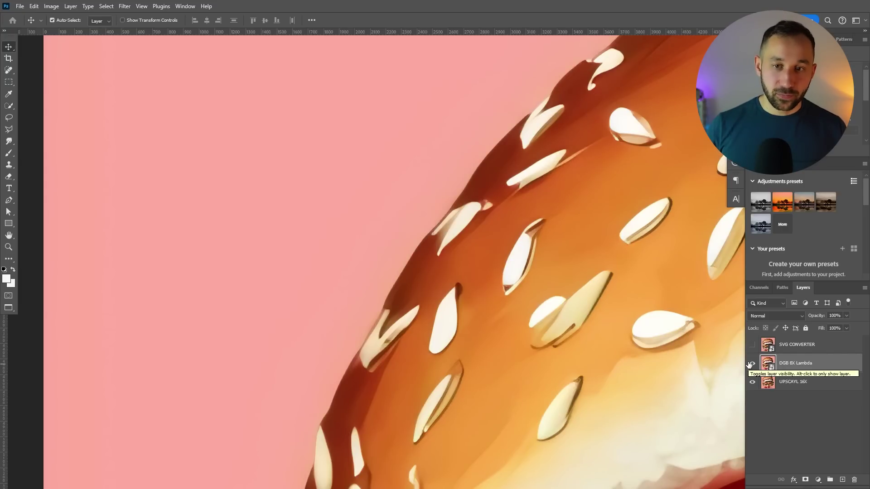
drag(651, 260, 549, 288)
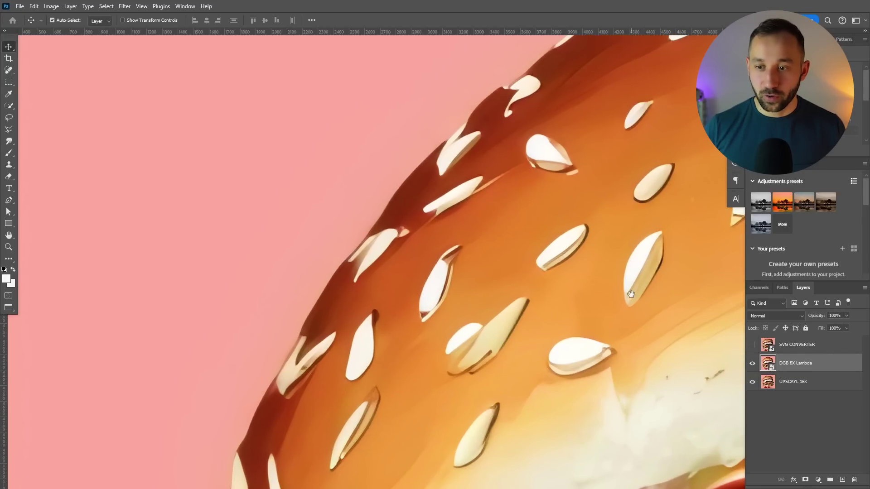
scroll(631, 295, down, 5)
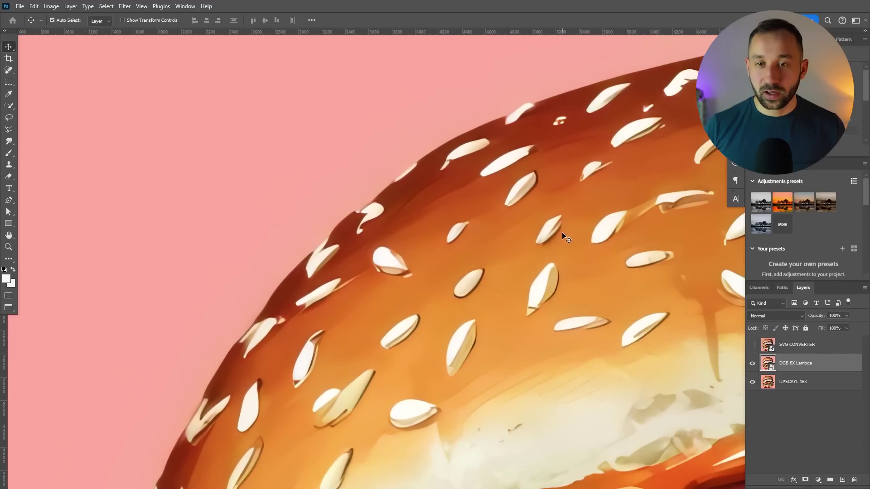
click(752, 365)
scroll(523, 259, down, 4)
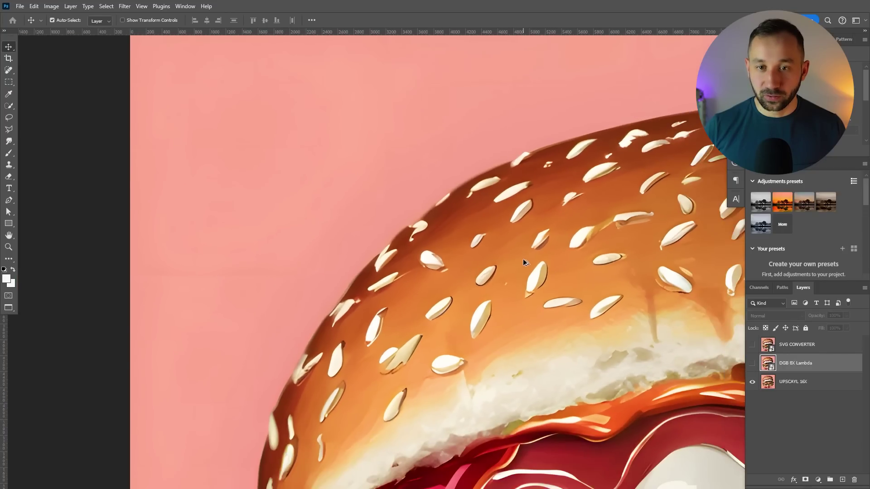
scroll(499, 271, up, 3)
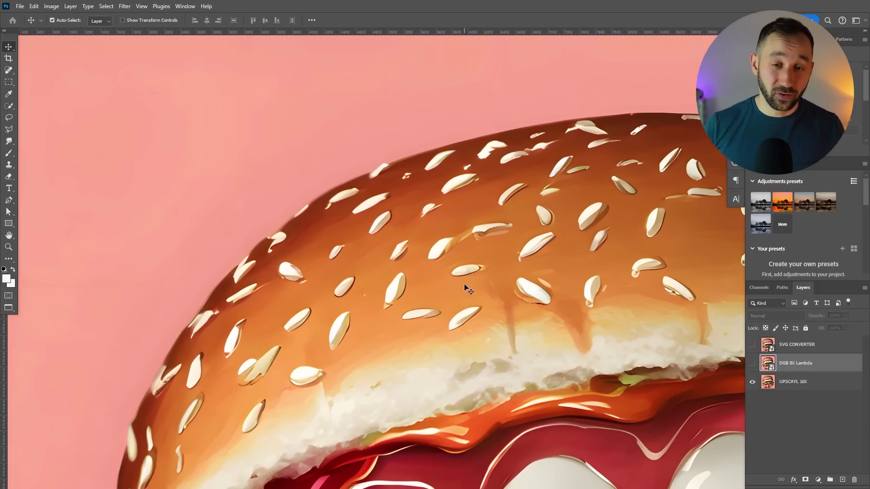
scroll(338, 184, up, 5)
click(752, 363)
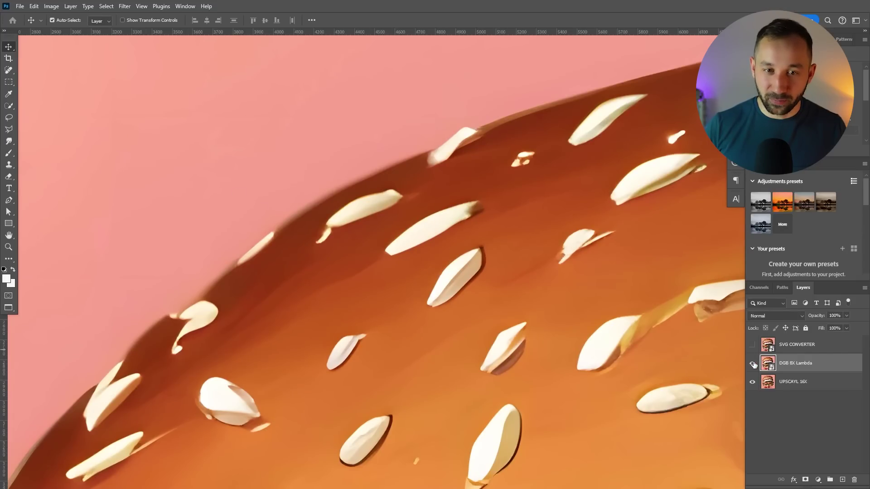
scroll(190, 166, up, 2)
click(751, 364)
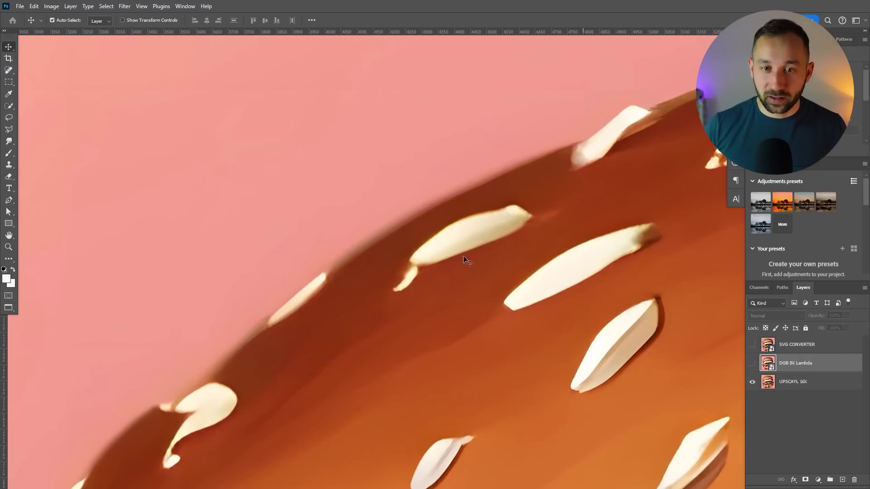
click(752, 364)
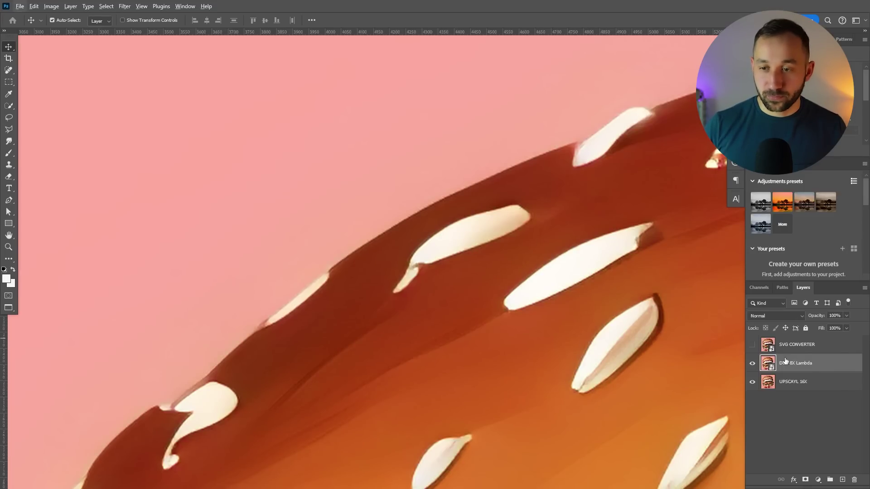
- Turn on the SVG CONVERTER layer and zoom in on the bun's seeded edge
click(753, 346)
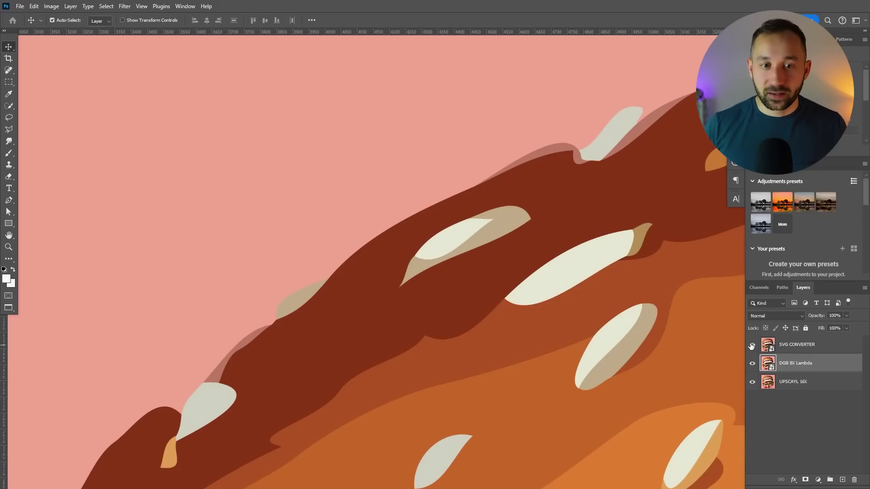
scroll(341, 246, up, 2)
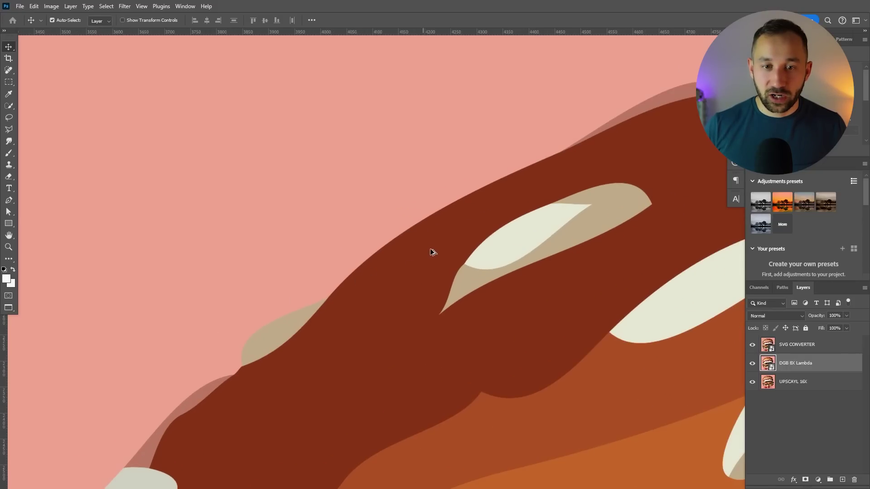
scroll(408, 252, down, 3)
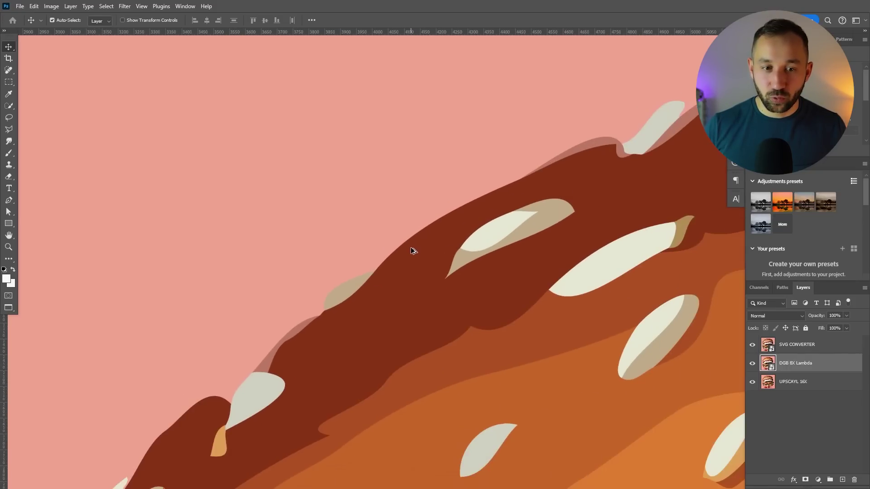
scroll(411, 248, down, 1)
scroll(411, 249, up, 4)
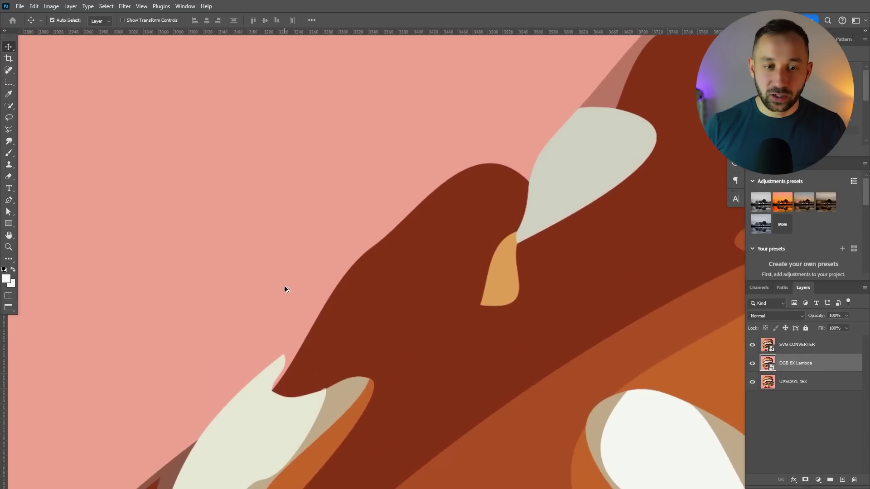
scroll(280, 383, down, 2)
scroll(281, 249, down, 1)
drag(282, 248, 373, 196)
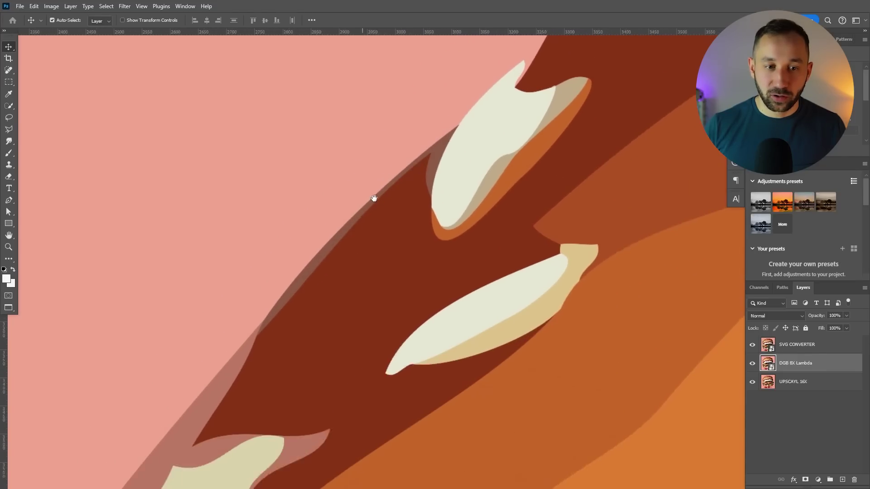
scroll(375, 198, down, 1)
scroll(374, 196, down, 2)
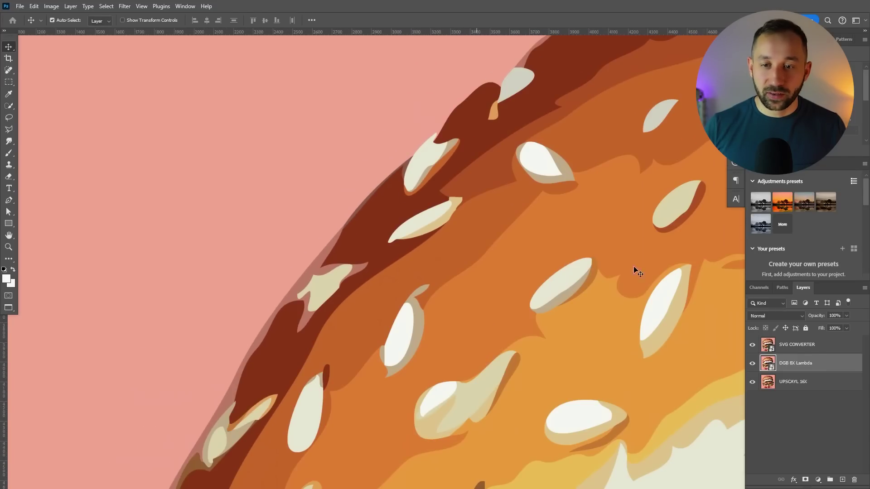
- Toggle SVG CONVERTER off, on and off again, leaving the DGB 8X Lambda bun showing
click(753, 346)
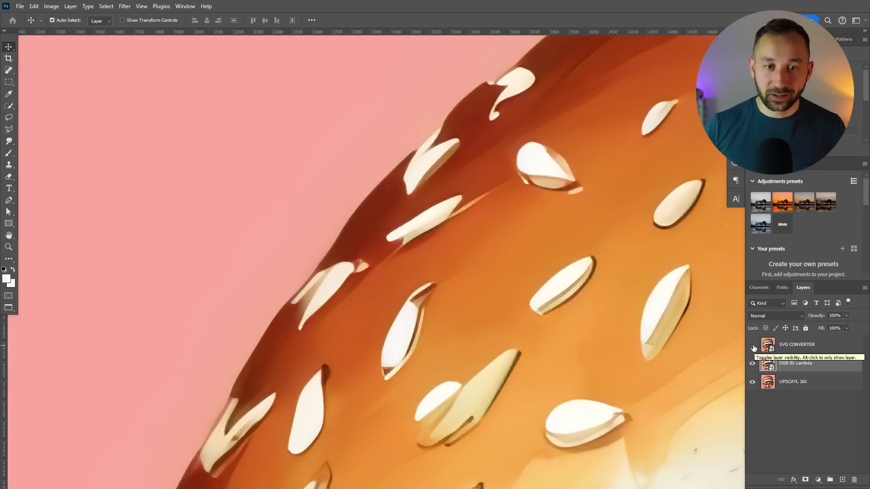
click(754, 346)
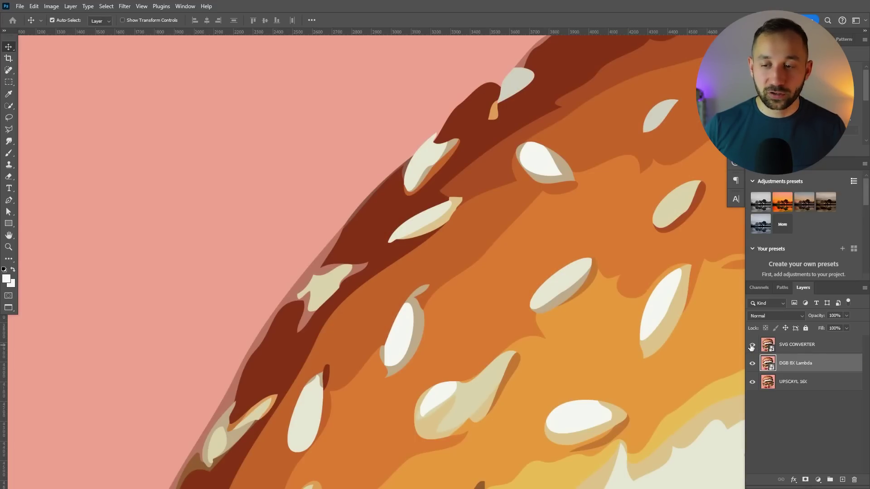
click(752, 346)
scroll(574, 304, down, 5)
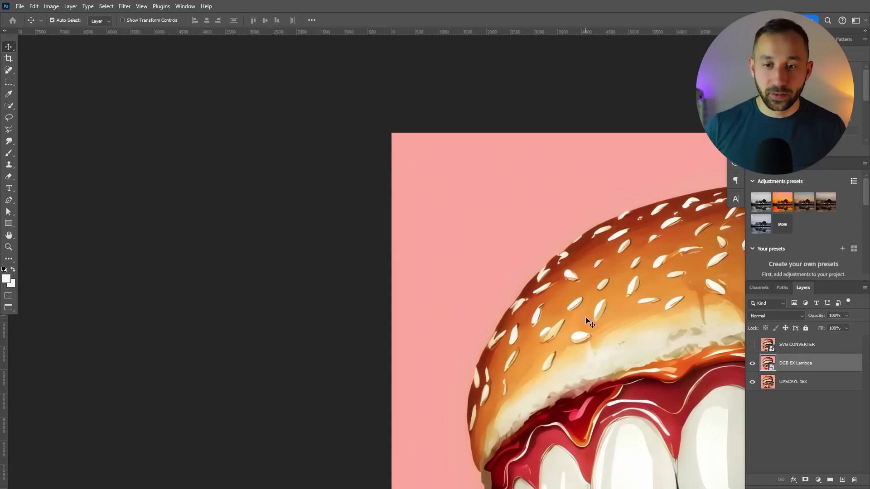
scroll(586, 320, up, 2)
scroll(488, 180, down, 2)
scroll(382, 331, up, 8)
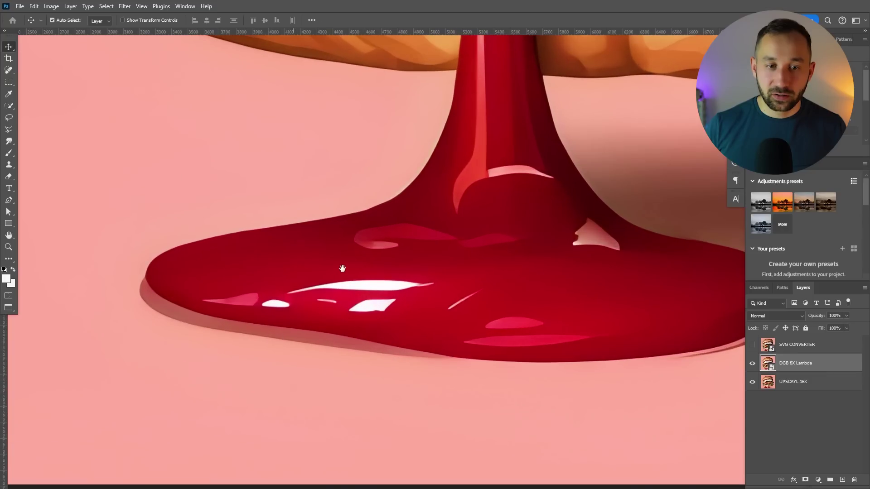
drag(342, 269, 374, 272)
scroll(374, 272, up, 1)
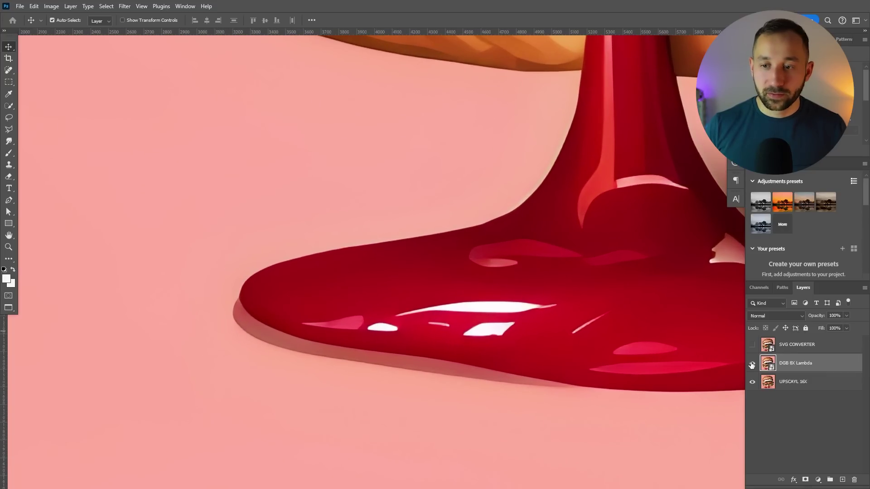
click(752, 345)
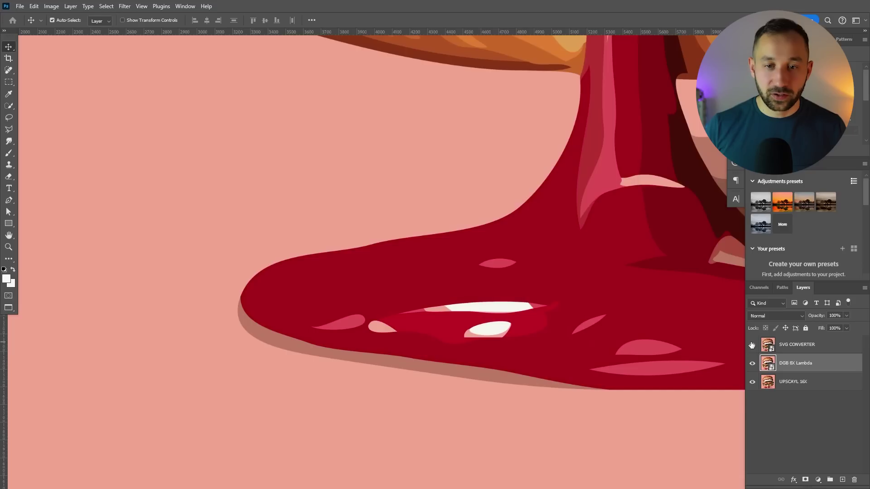
click(752, 363)
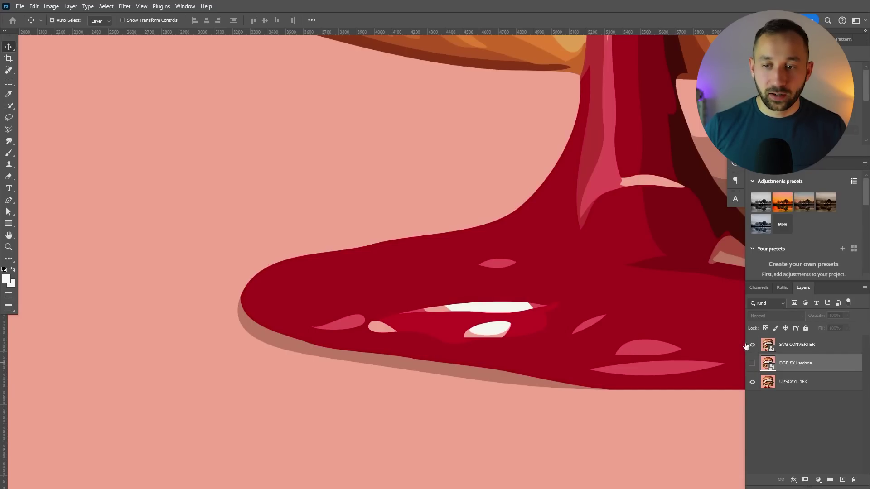
click(752, 345)
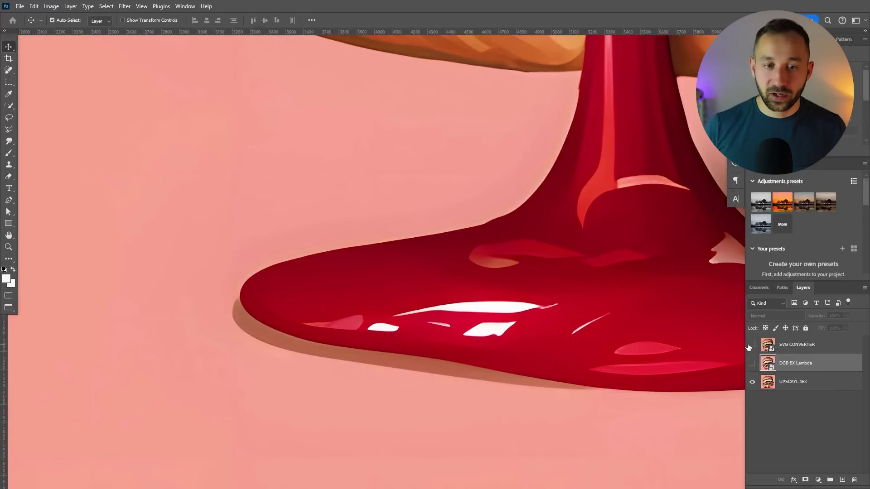
click(752, 345)
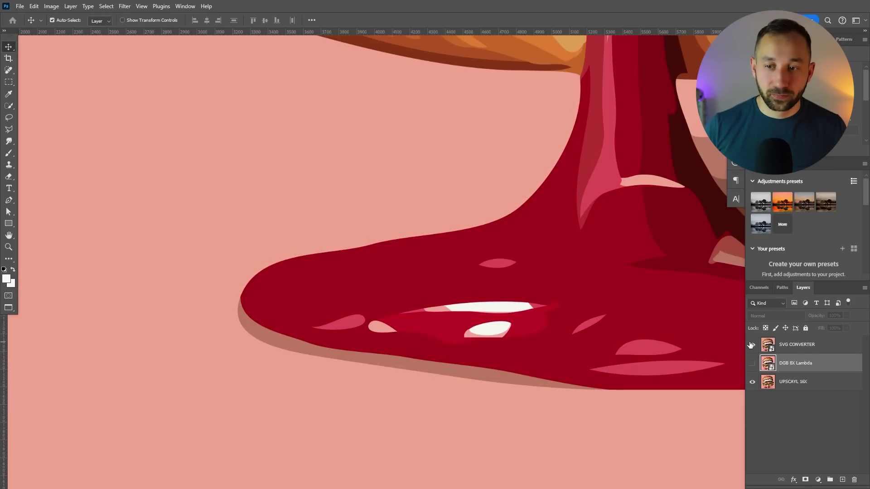
drag(683, 257, 464, 284)
scroll(468, 247, down, 3)
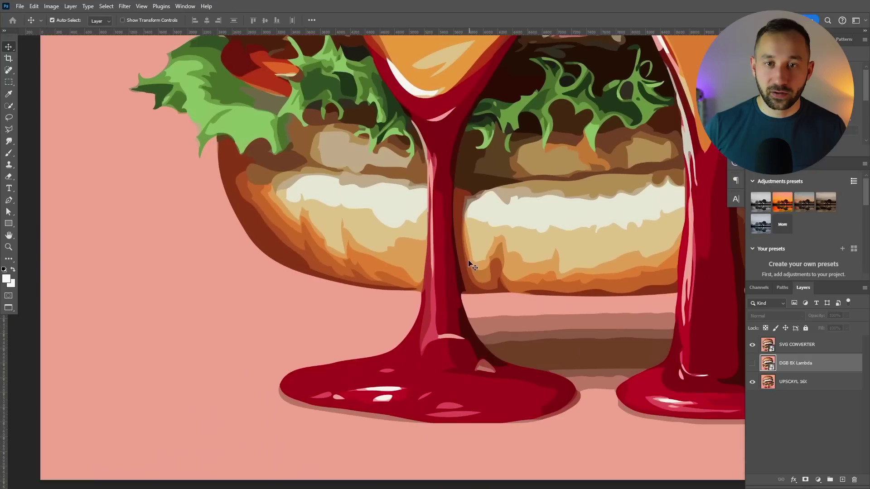
scroll(500, 294, up, 3)
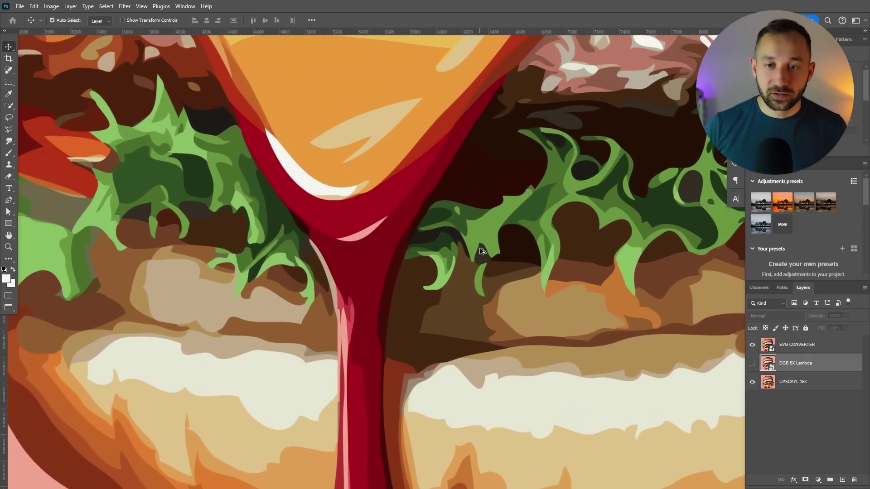
scroll(511, 247, up, 1)
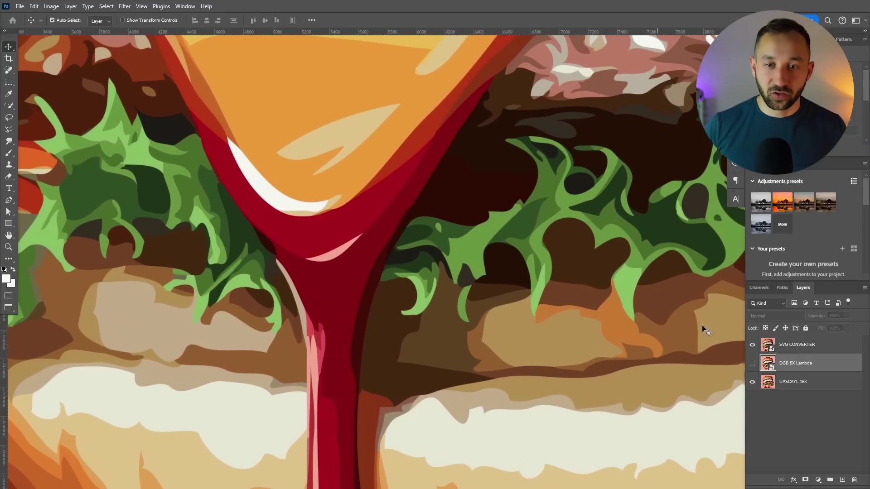
click(752, 346)
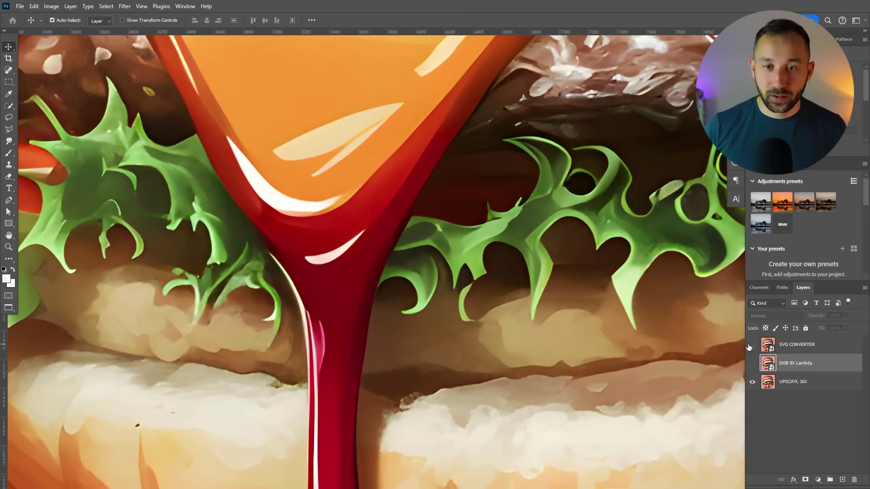
click(752, 346)
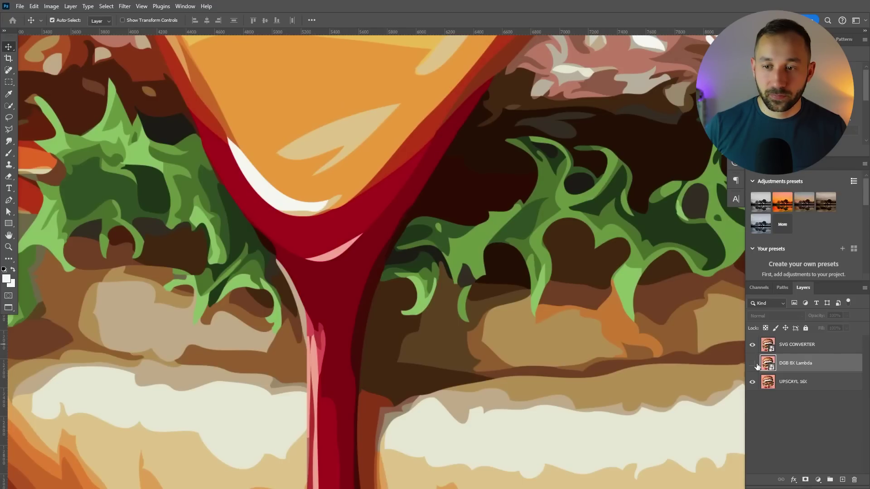
click(753, 364)
click(752, 346)
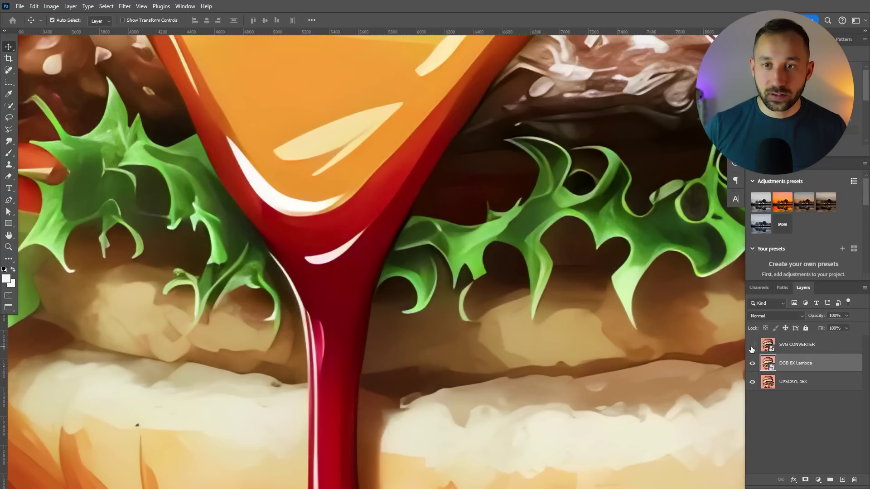
scroll(593, 202, down, 8)
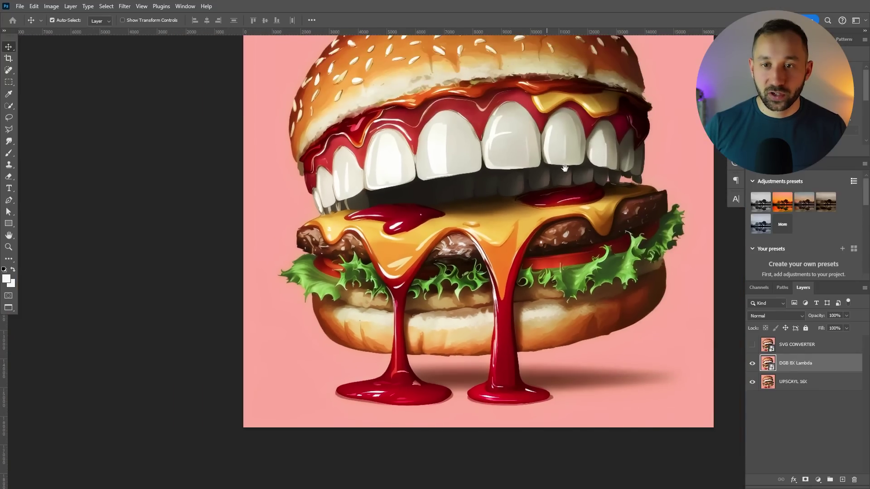
- Frame the whole burger and turn the SVG CONVERTER layer visible above DGB 8X Lambda
drag(565, 169, 424, 235)
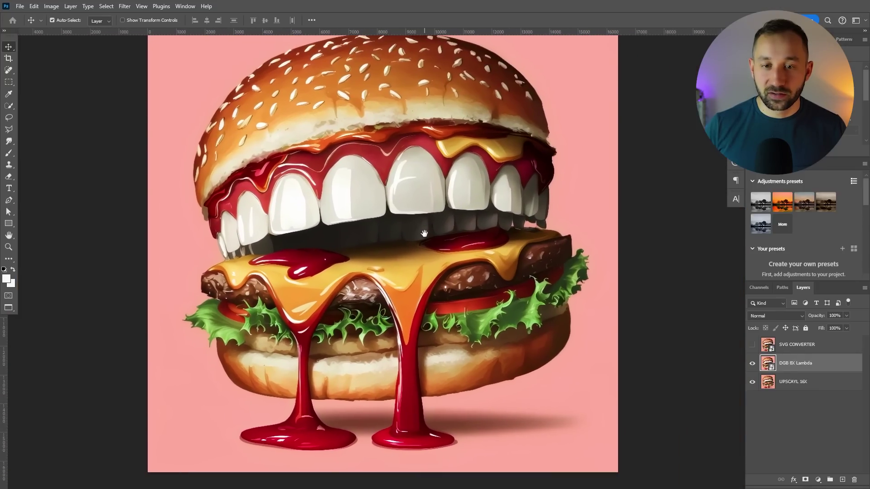
drag(604, 247, 557, 229)
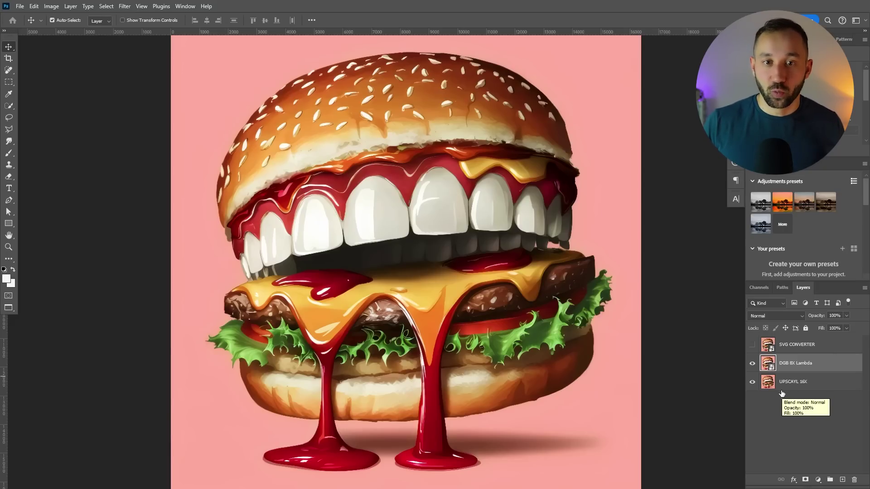
click(752, 344)
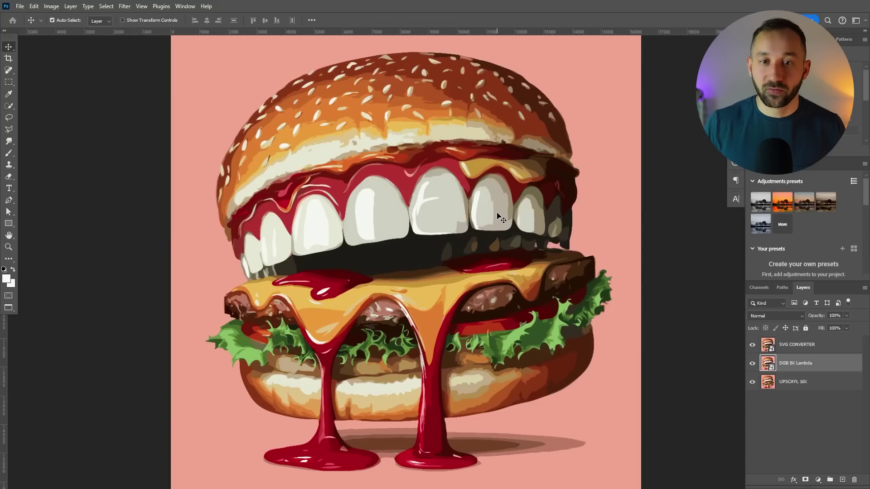